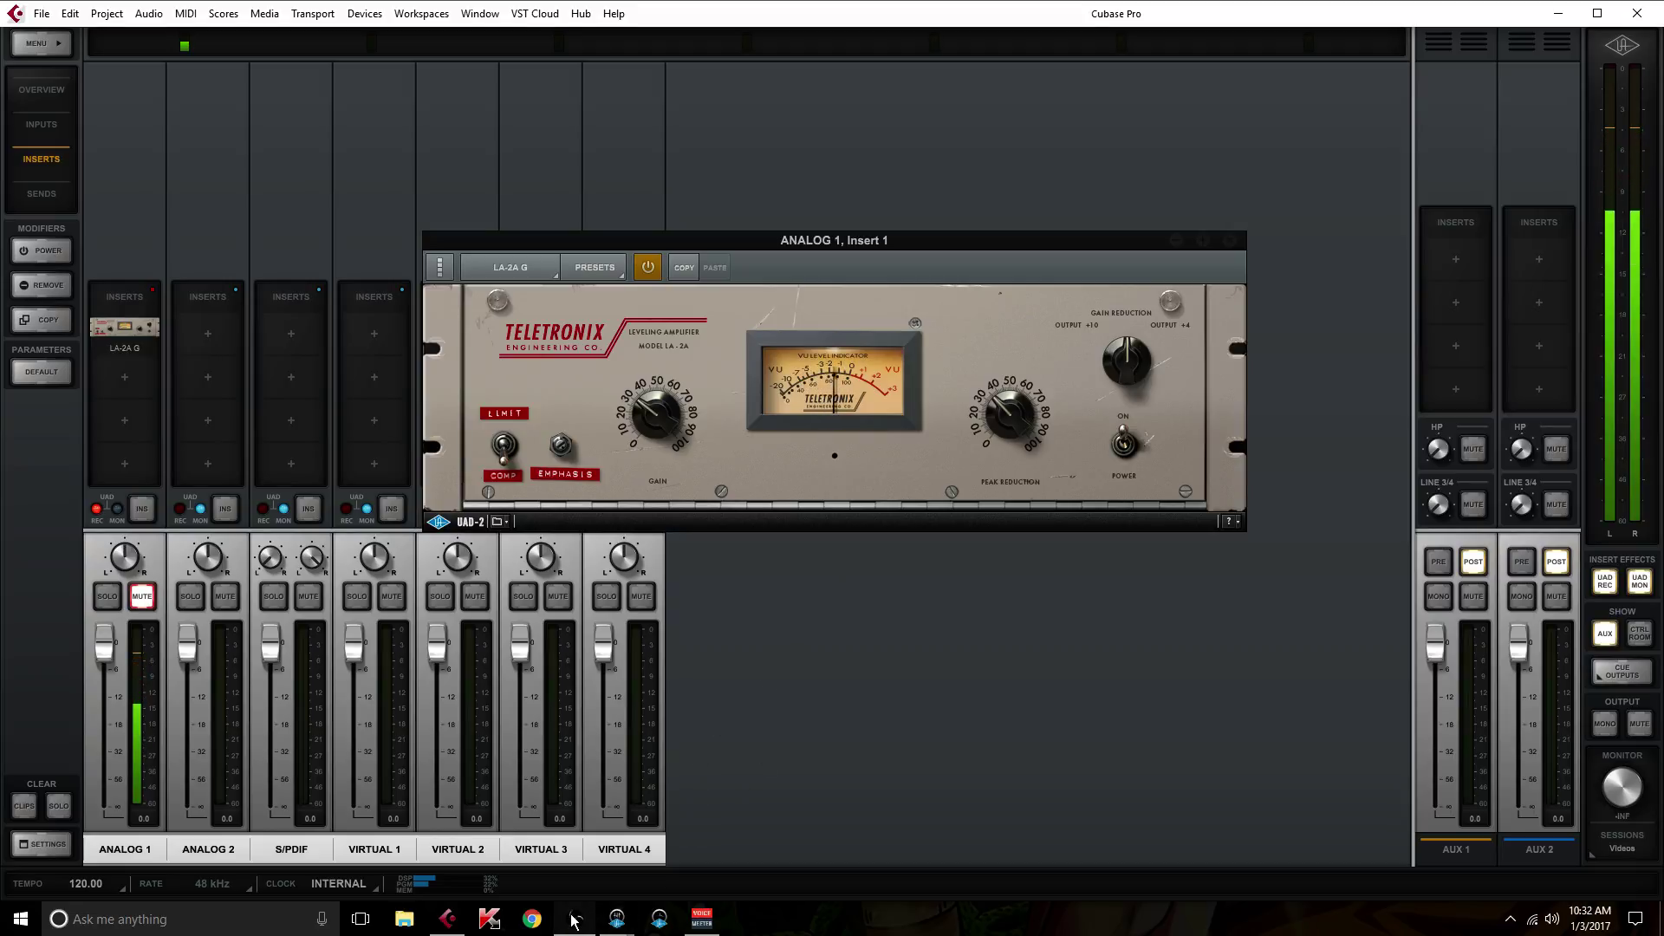
Bring up OBS Settings on General, with English language and cursor over projector enabled
{"action": "mouse_move", "coordinate": [572, 920]}
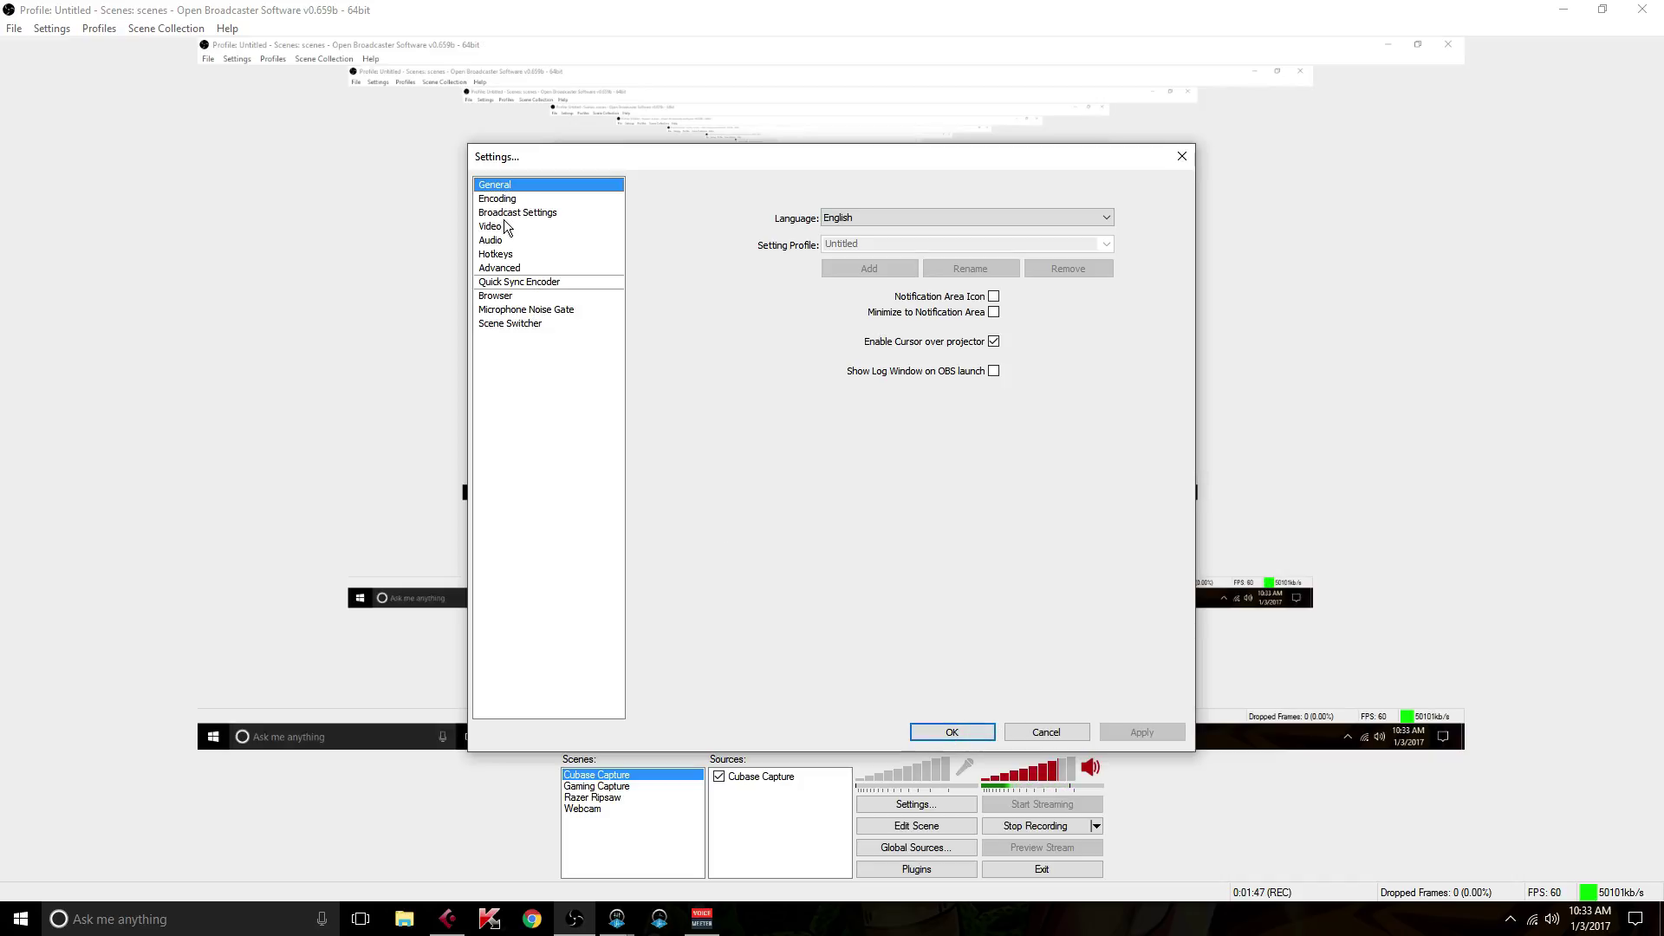
Set OBS desktop audio to the Apollo Twin speakers, disable the microphone, then check Video settings
{"action": "left_click", "coordinate": [490, 241]}
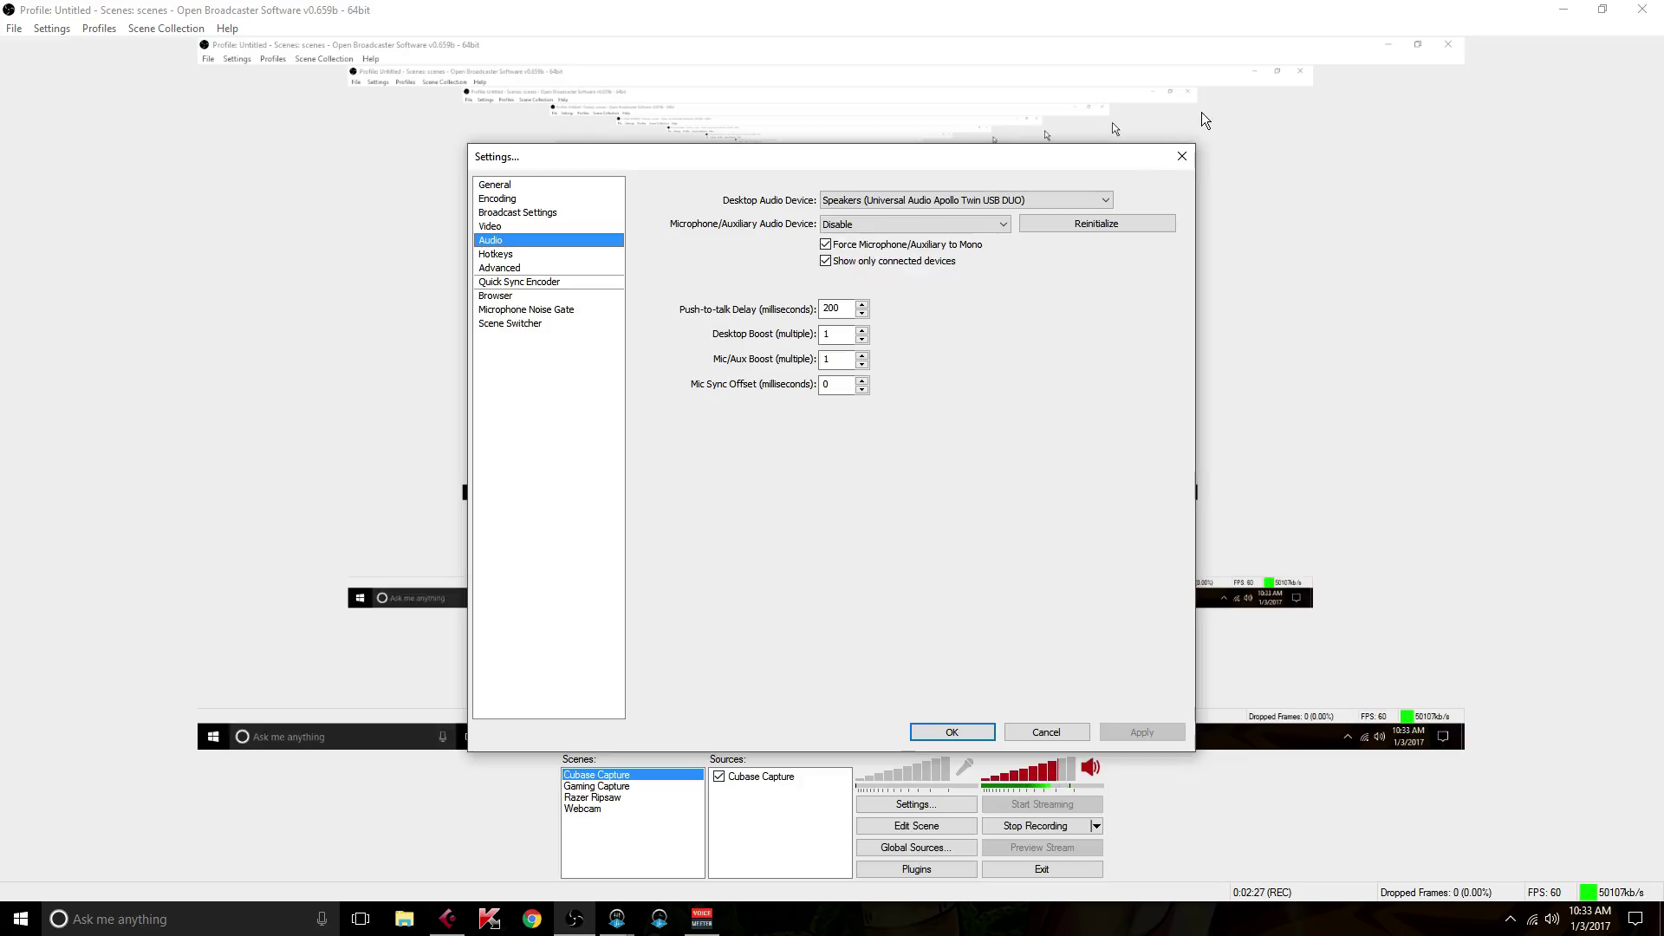
{"action": "left_click", "coordinate": [528, 231]}
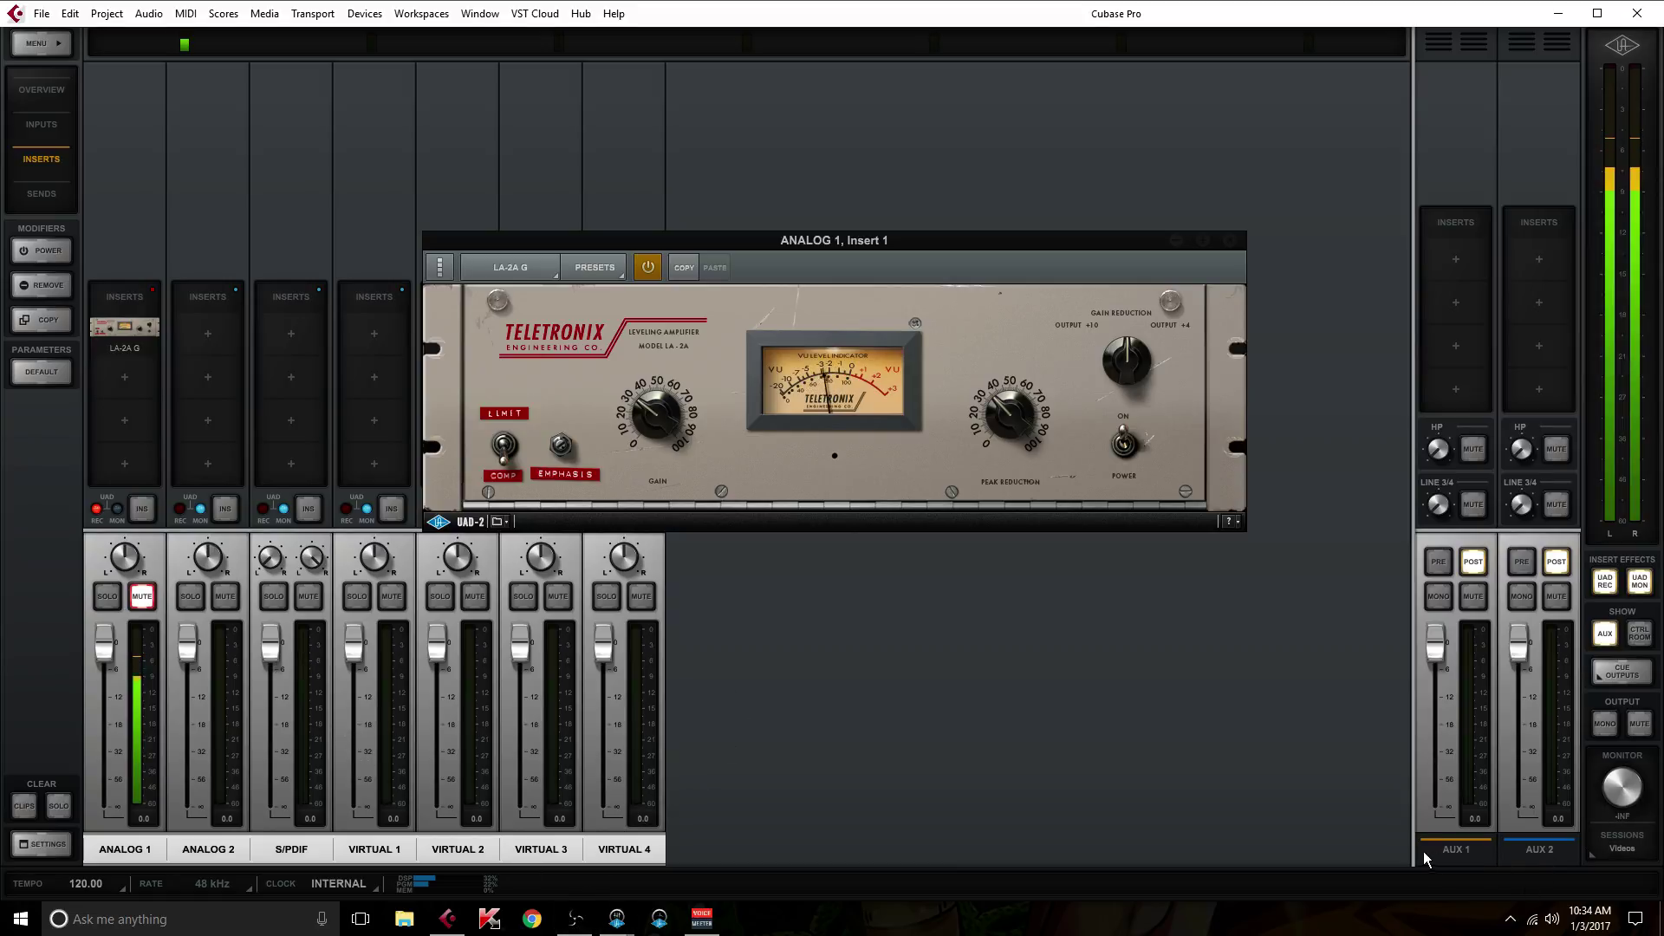
{"action": "left_click", "coordinate": [142, 597]}
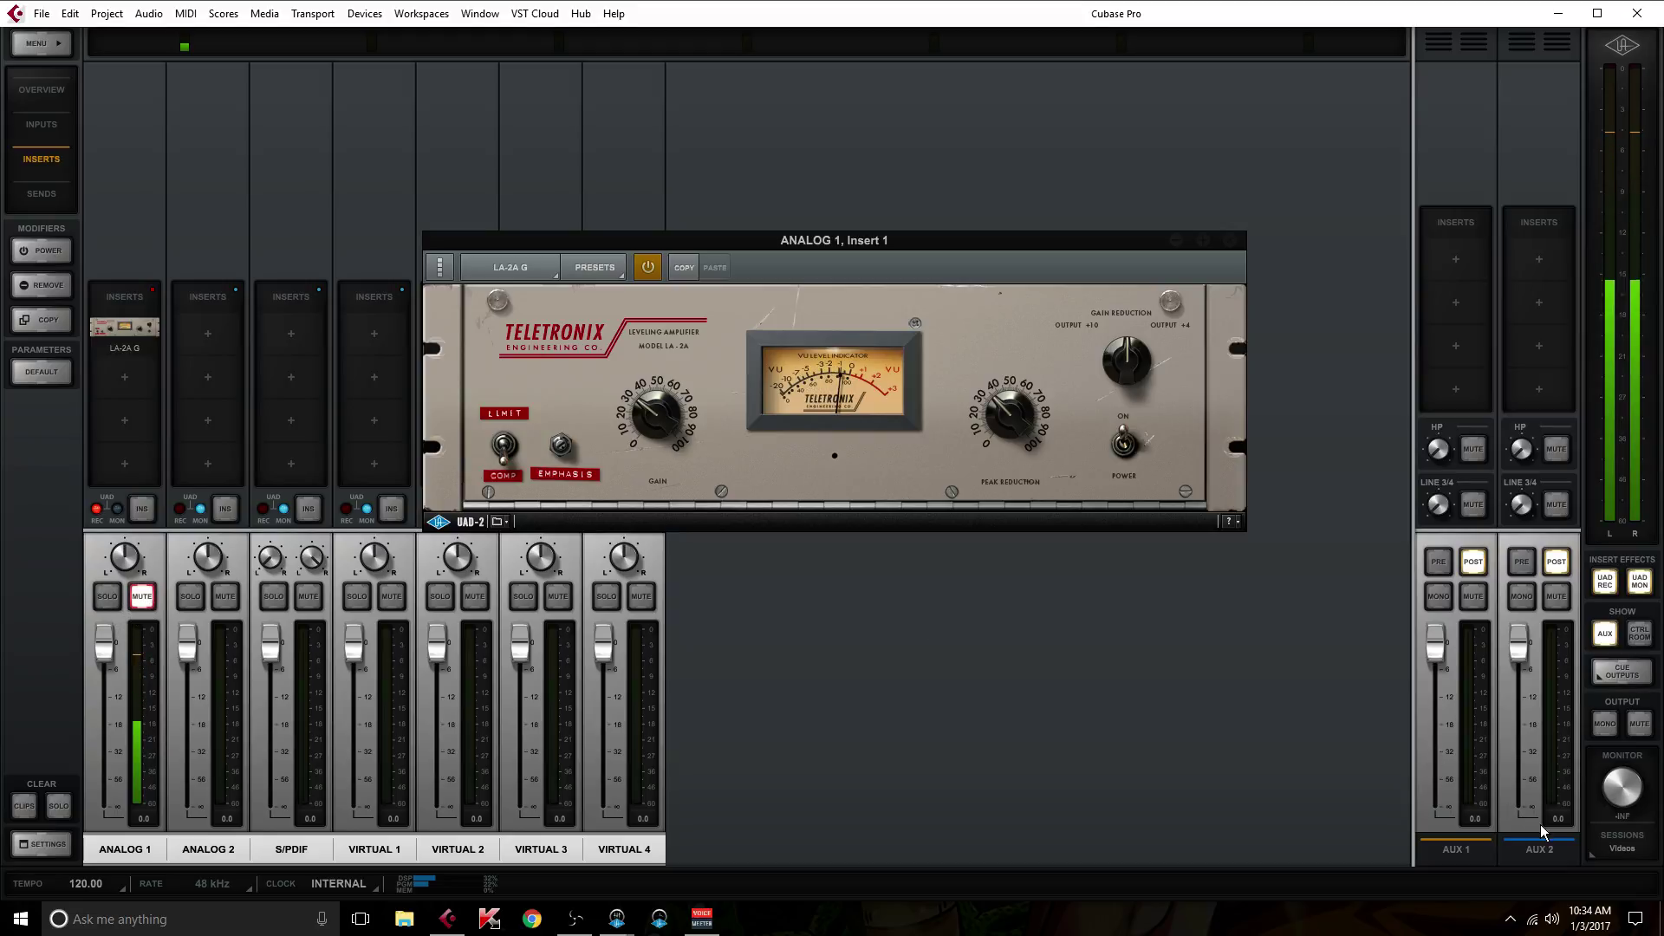
{"action": "left_click", "coordinate": [1554, 921]}
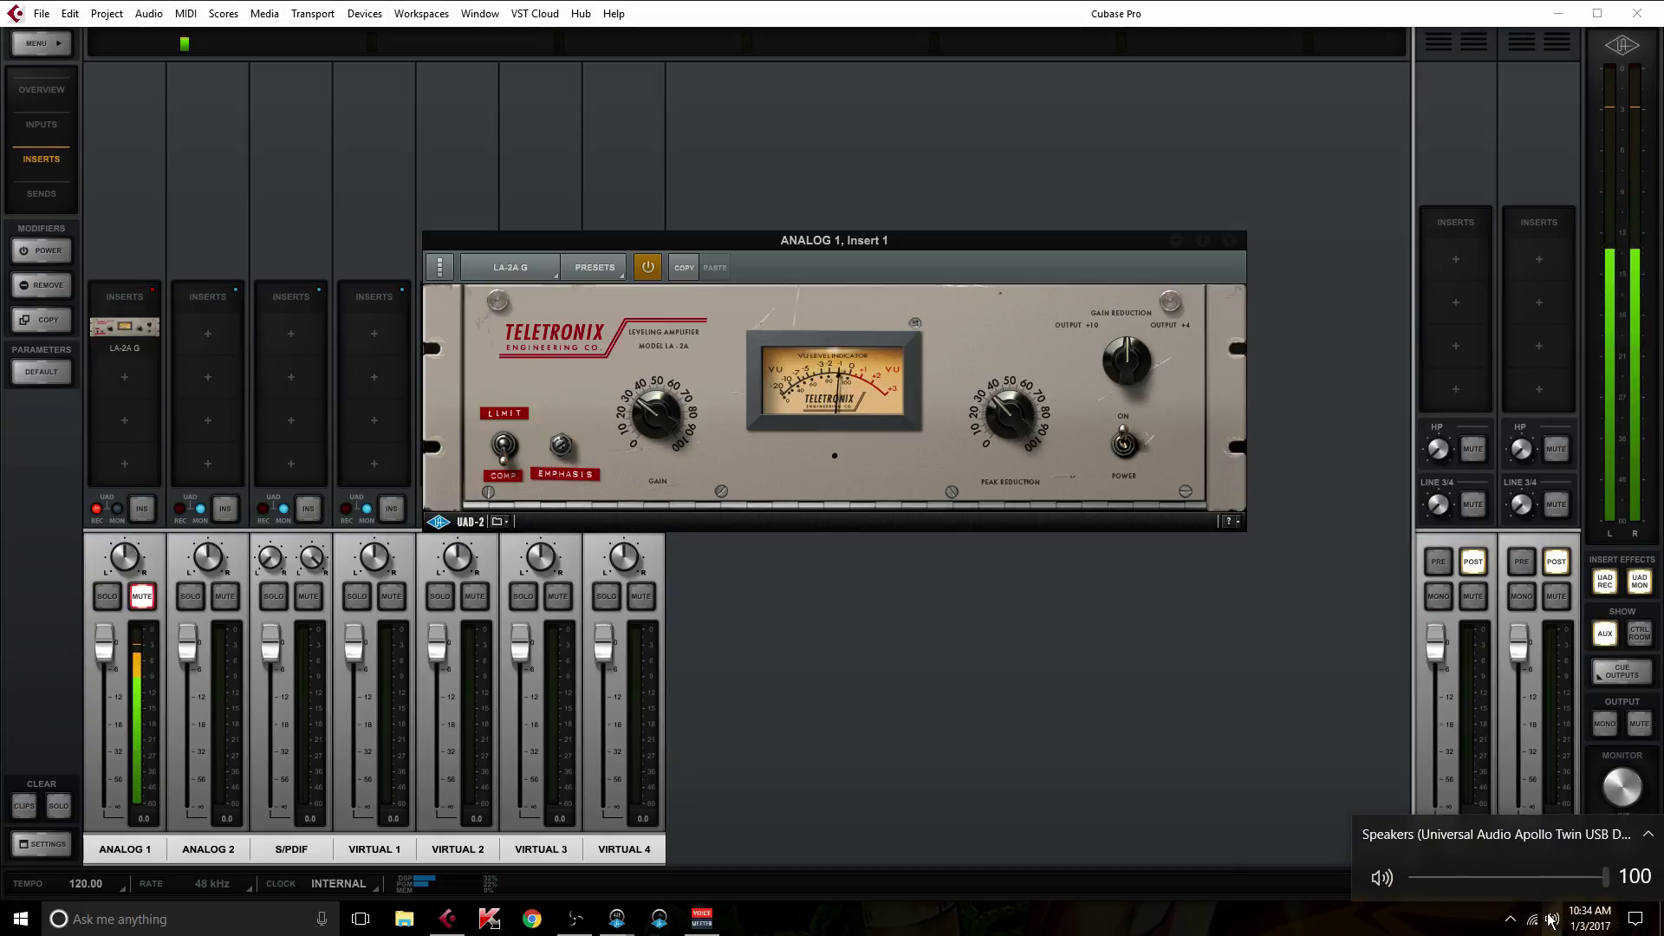
{"action": "left_click", "coordinate": [1552, 920]}
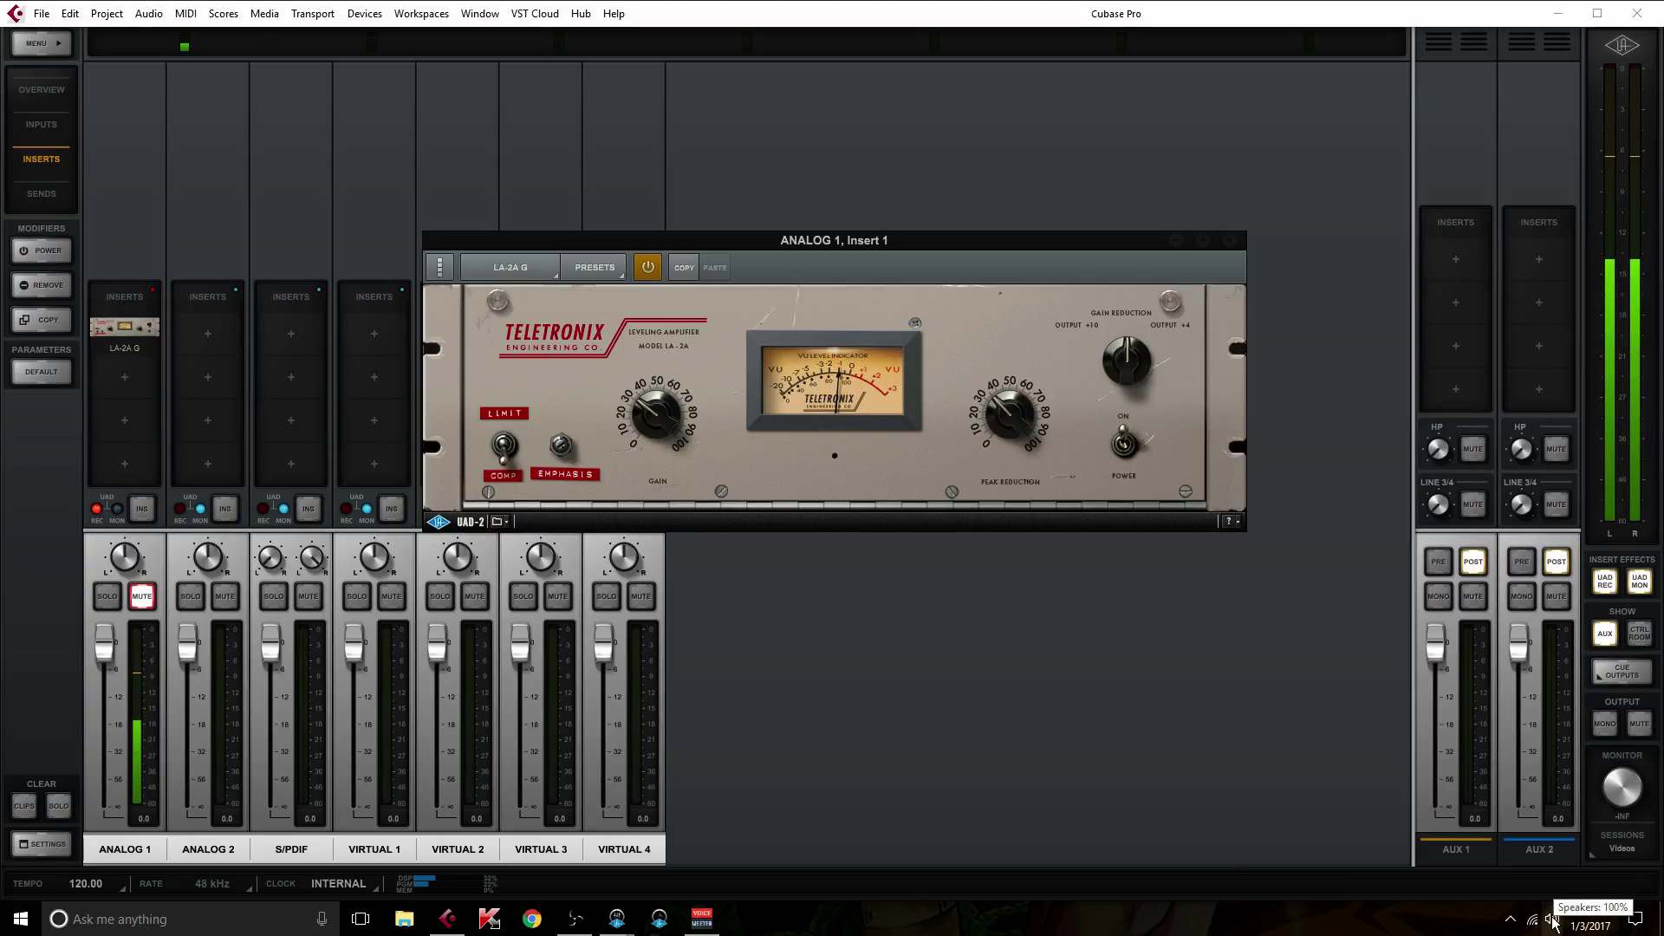
{"action": "right_click", "coordinate": [1553, 922]}
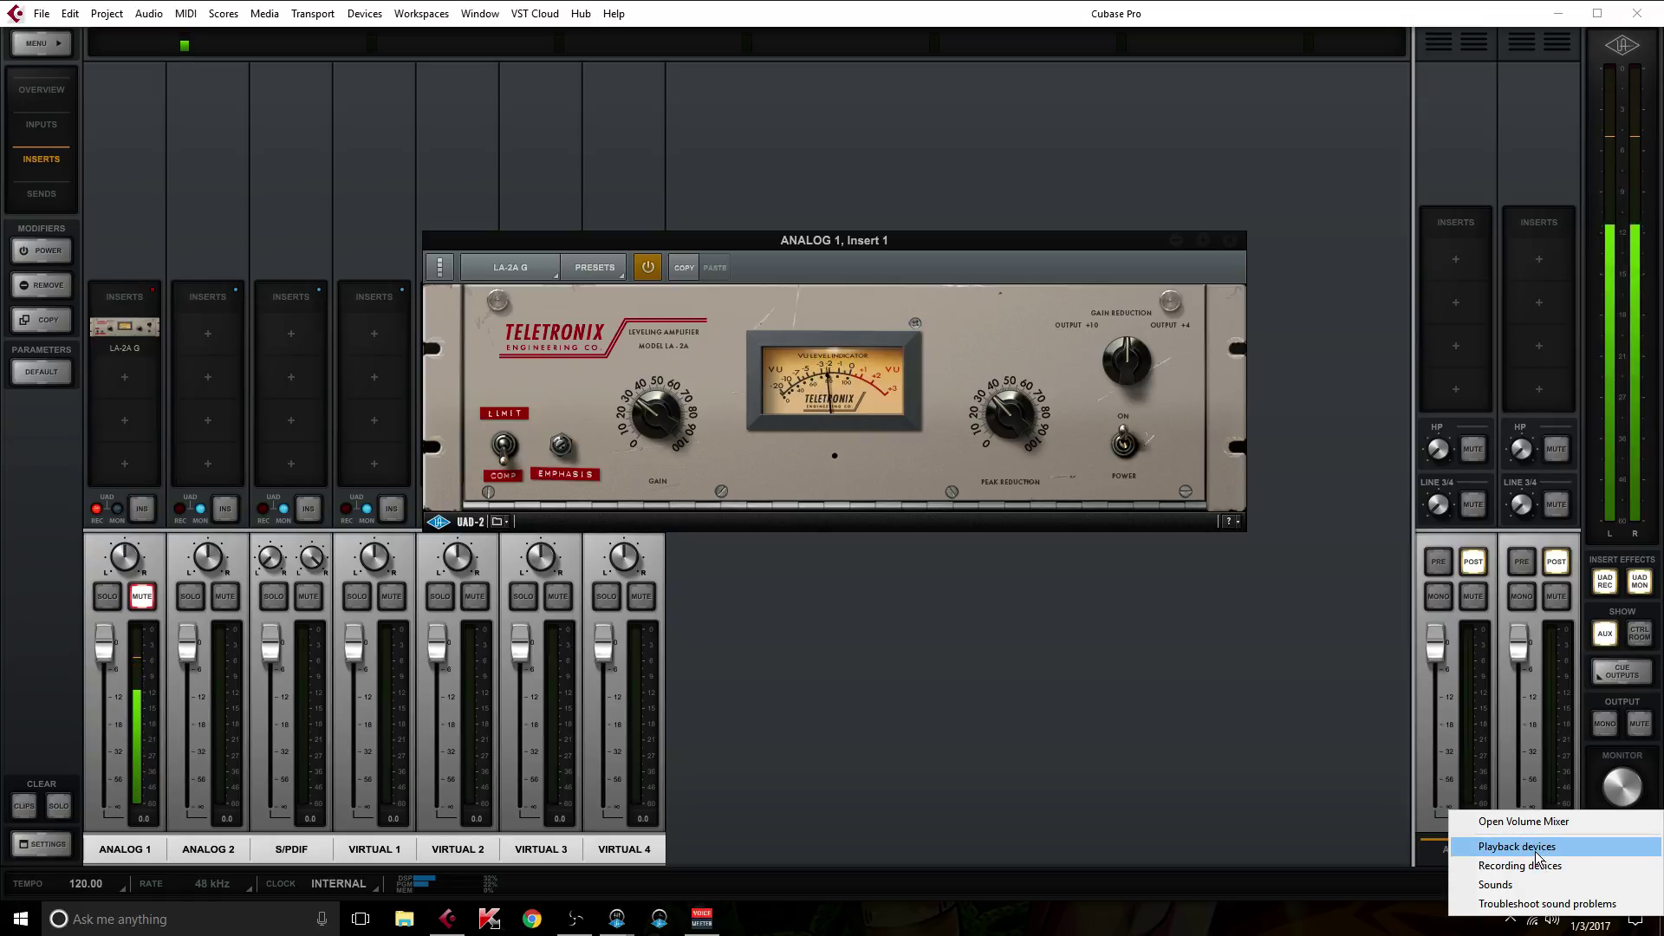
{"action": "left_click", "coordinate": [1537, 852]}
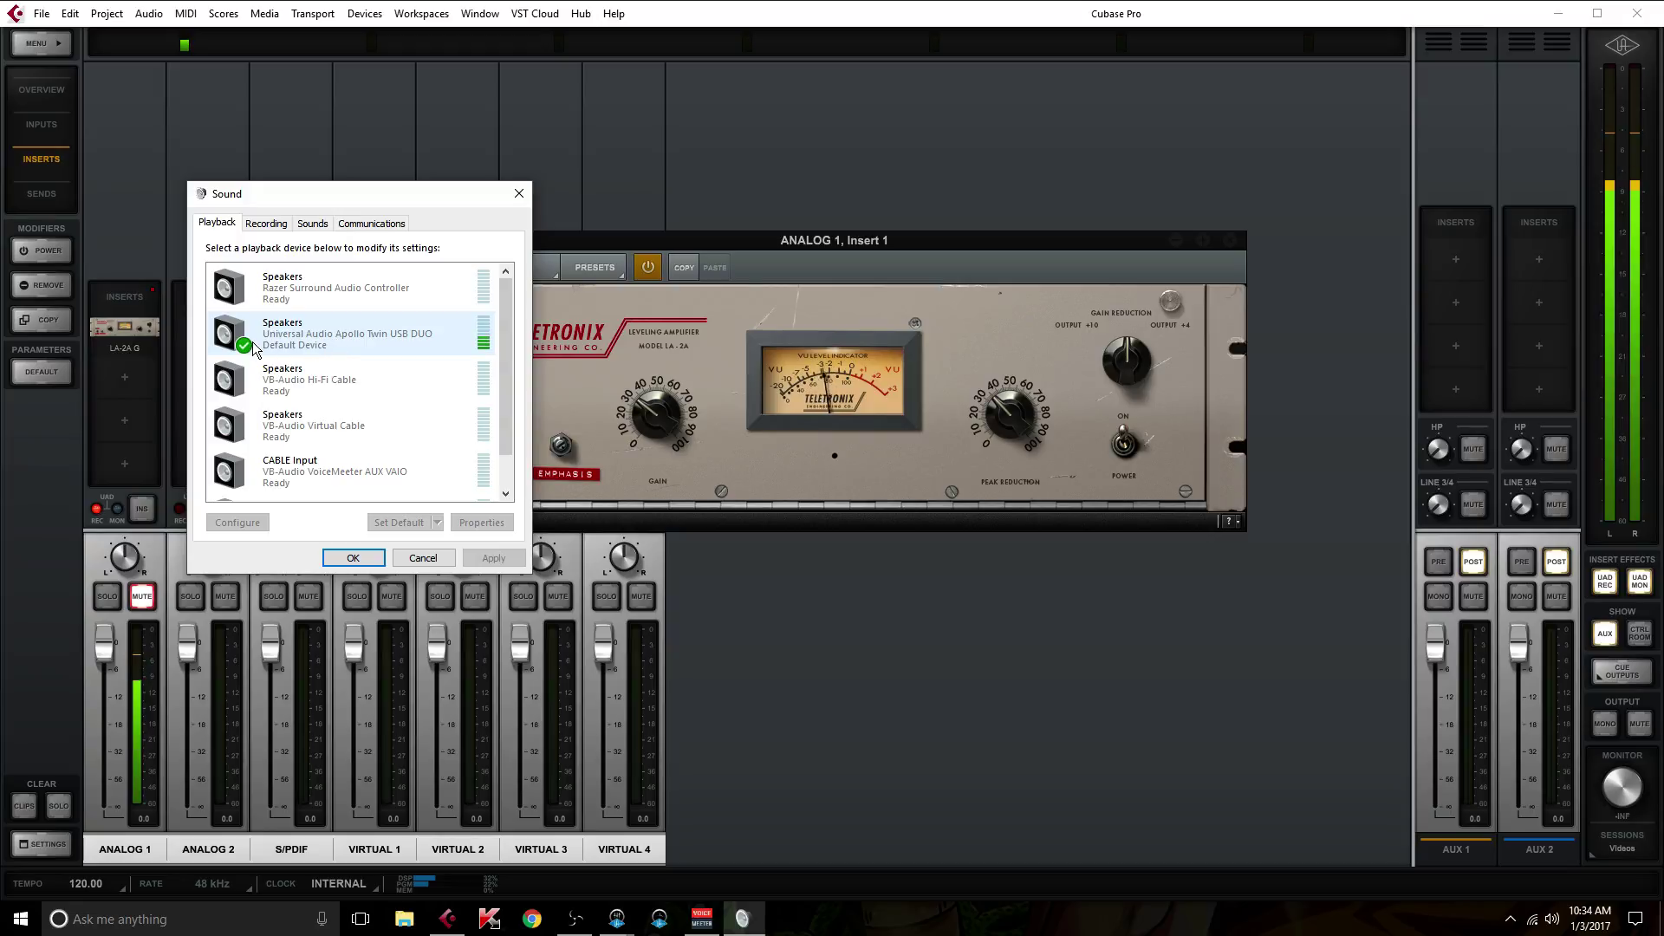
{"action": "left_click", "coordinate": [267, 224]}
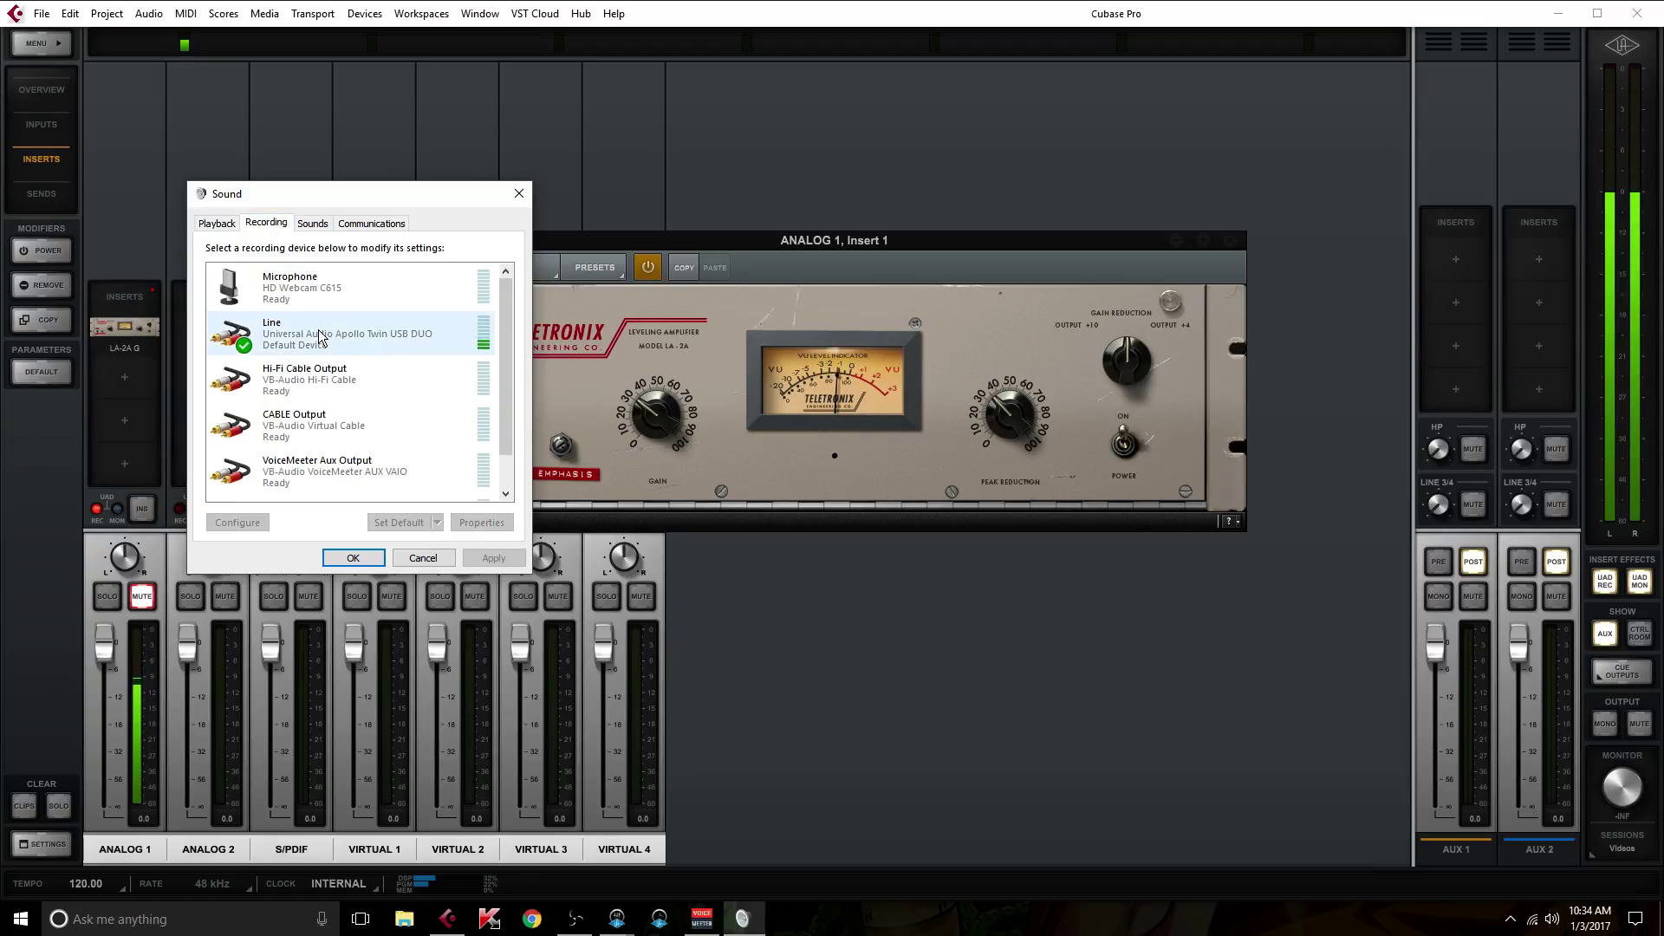
{"action": "scroll", "coordinate": [351, 327], "scroll_direction": "down", "scroll_amount": 1}
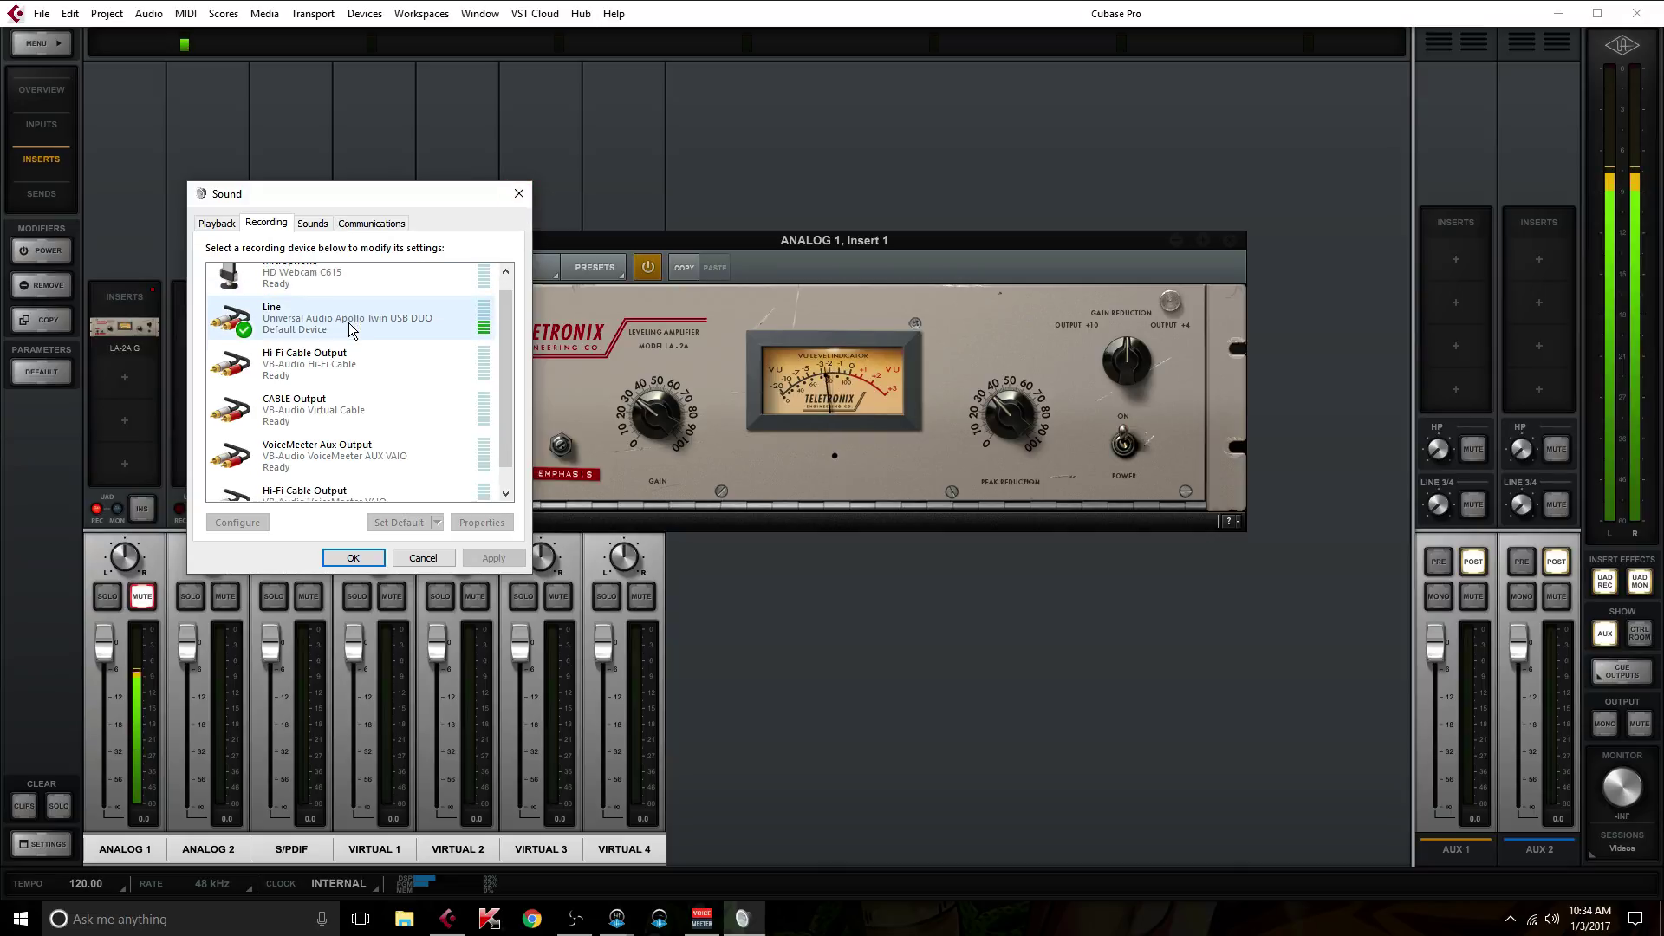
{"action": "scroll", "coordinate": [351, 327], "scroll_direction": "down", "scroll_amount": 2}
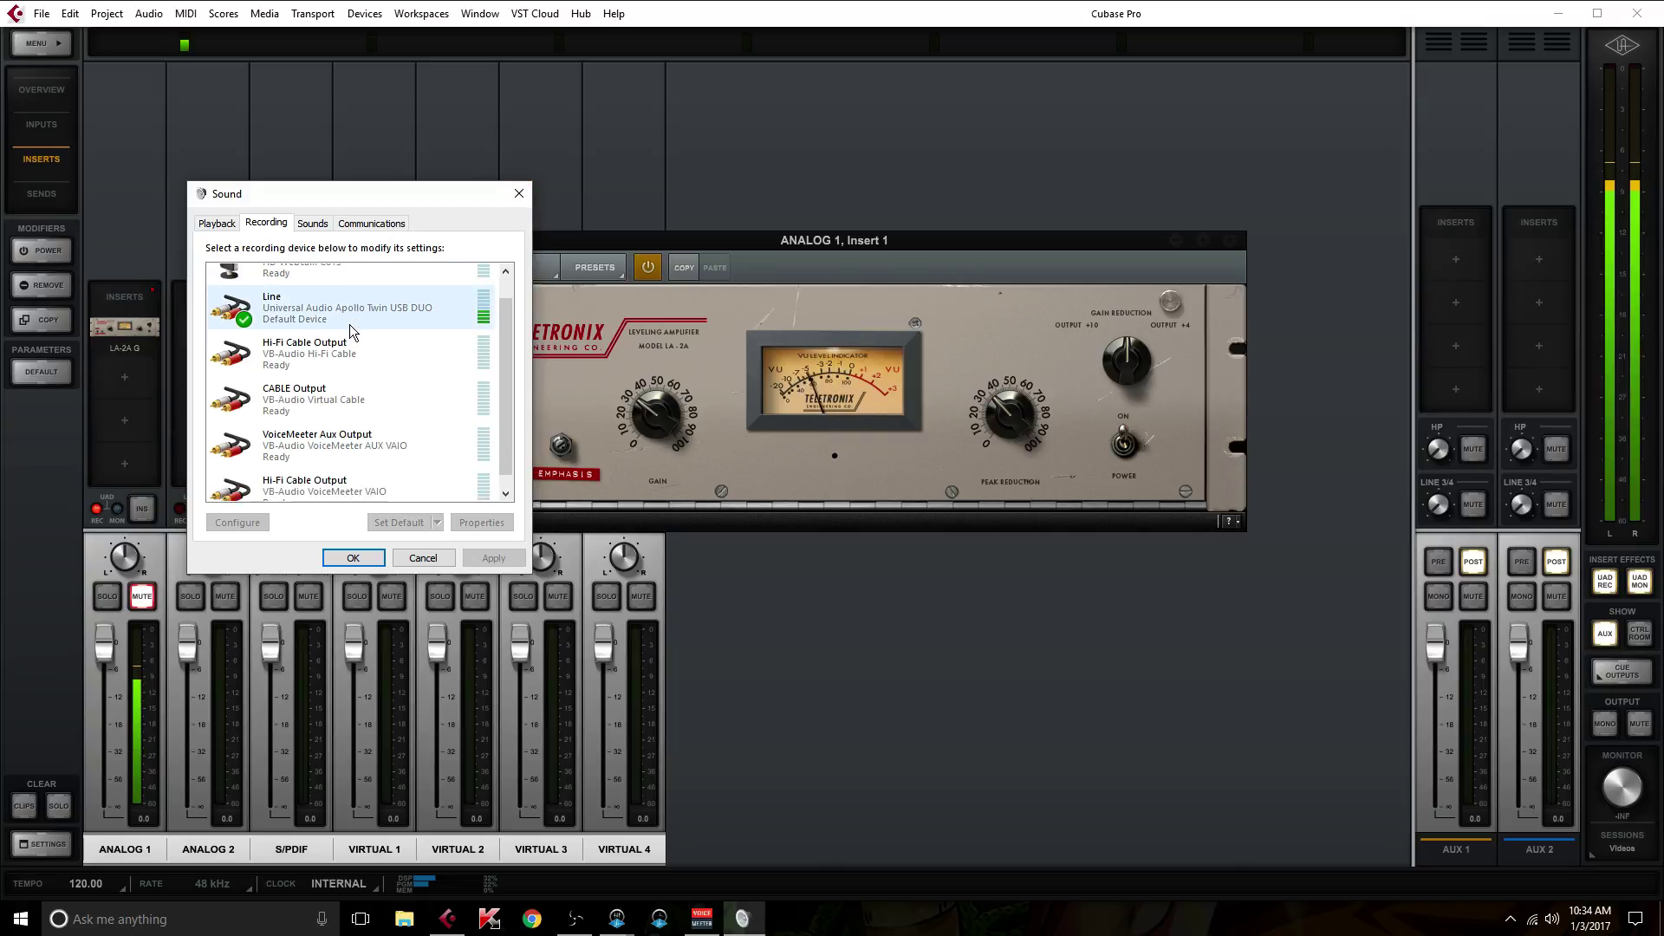
{"action": "left_click", "coordinate": [516, 195]}
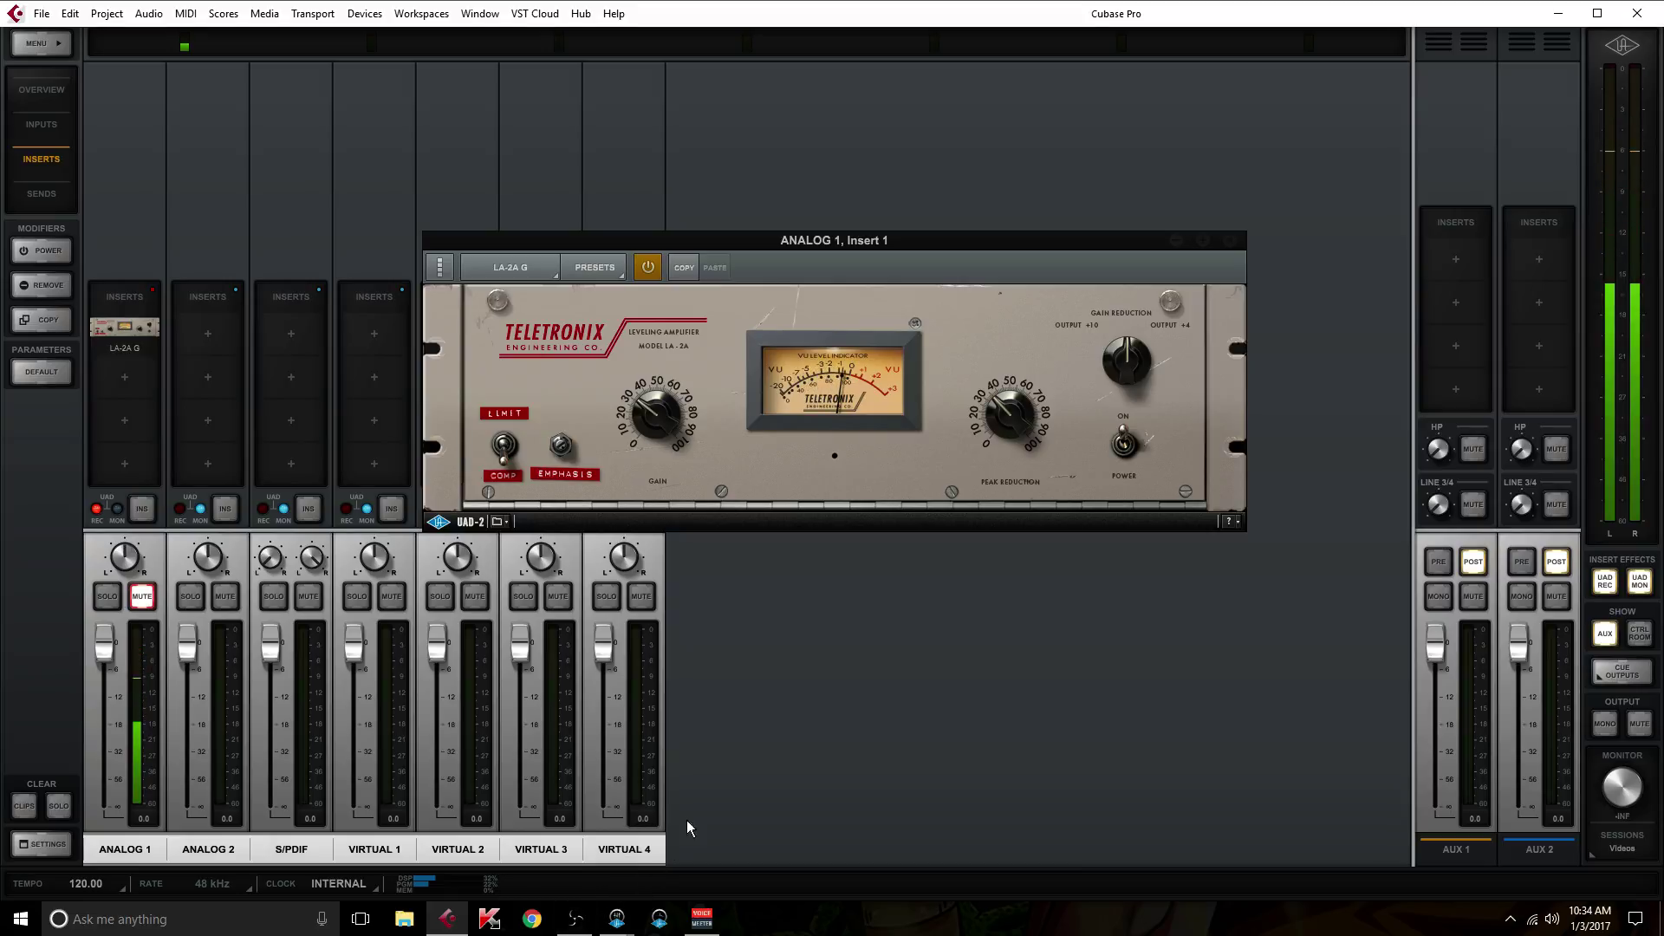
Bring the UAD Console window, with LA-2A G on Analog 1, to the front
{"action": "mouse_move", "coordinate": [717, 921]}
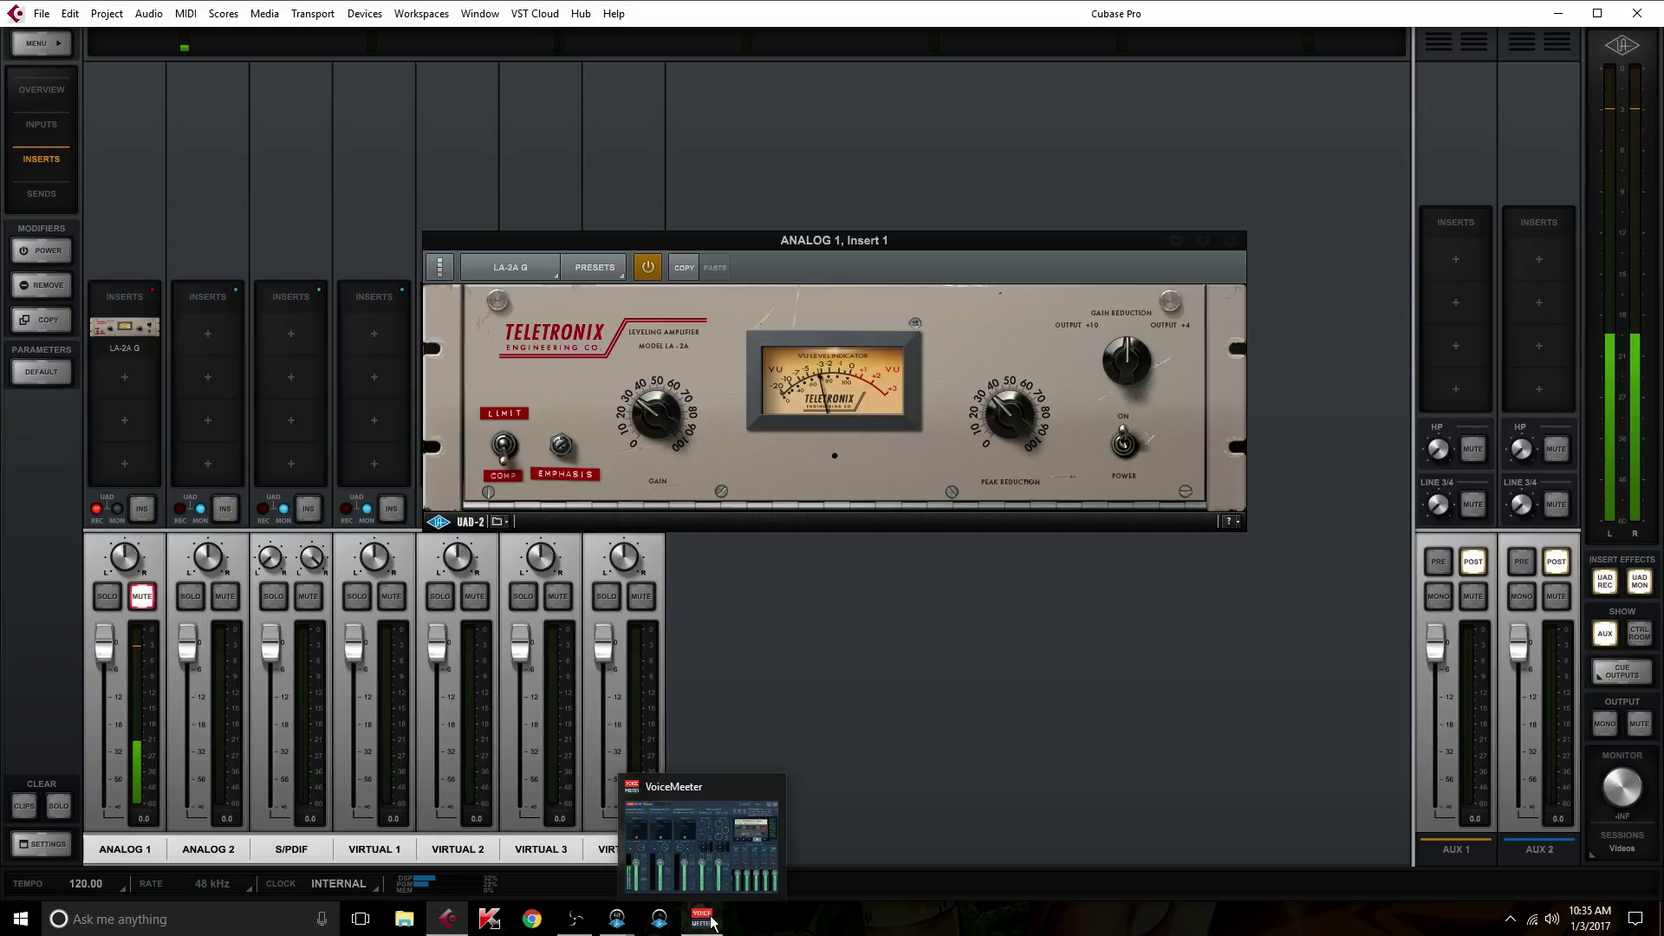
{"action": "left_click", "coordinate": [859, 712]}
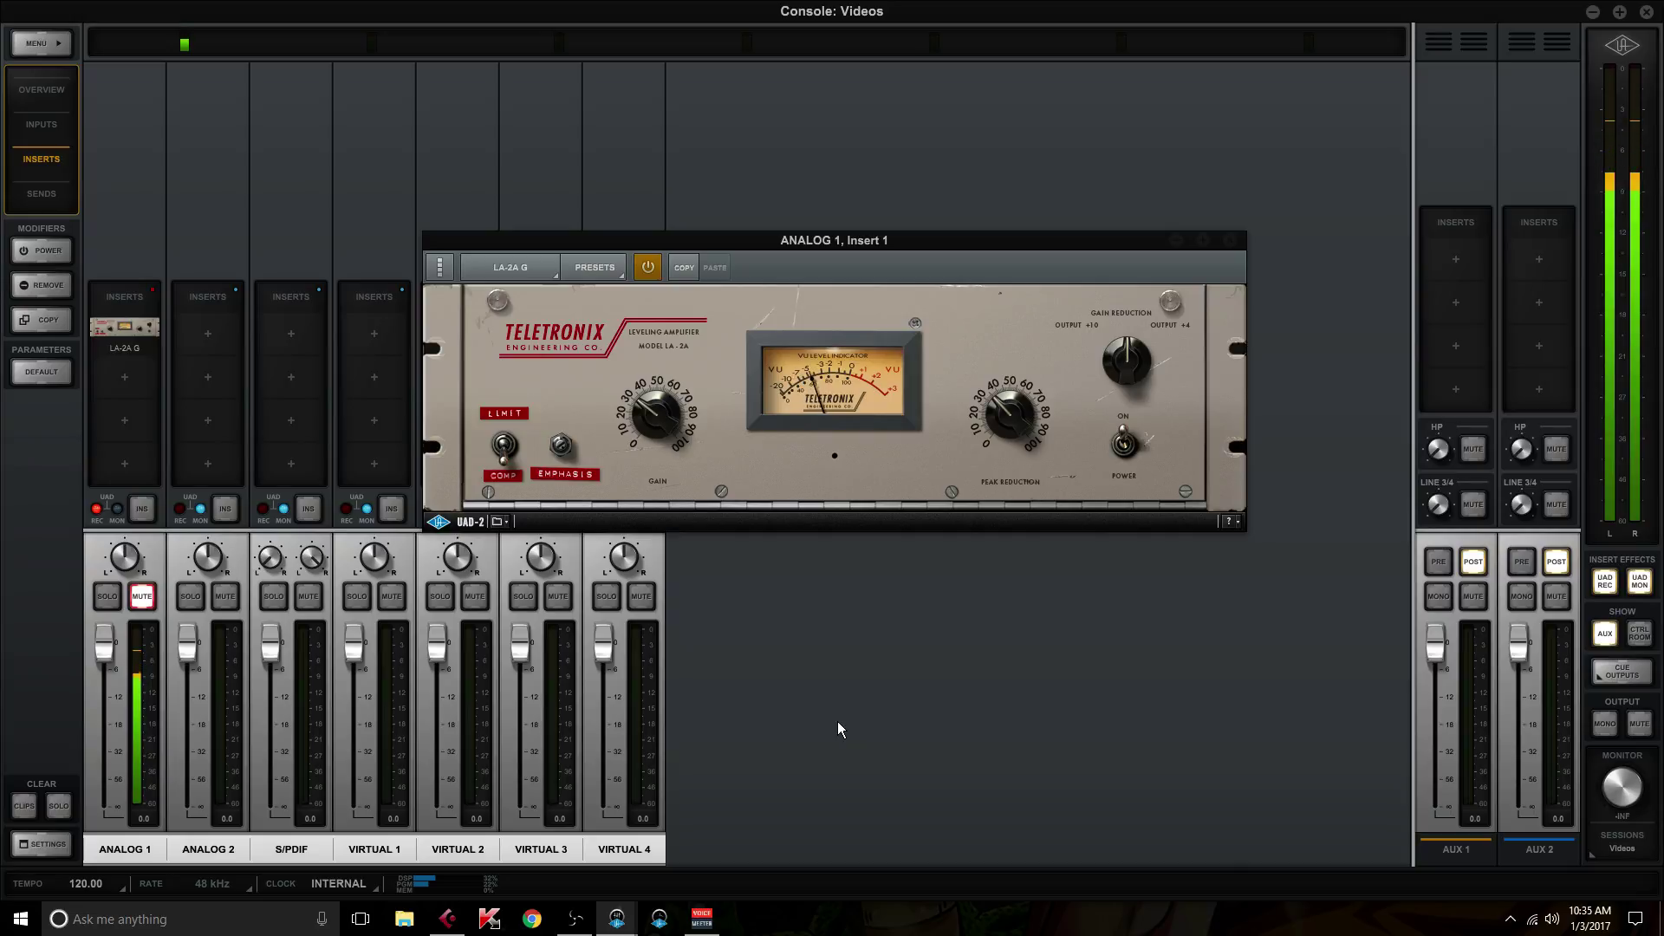
{"action": "left_click", "coordinate": [703, 921]}
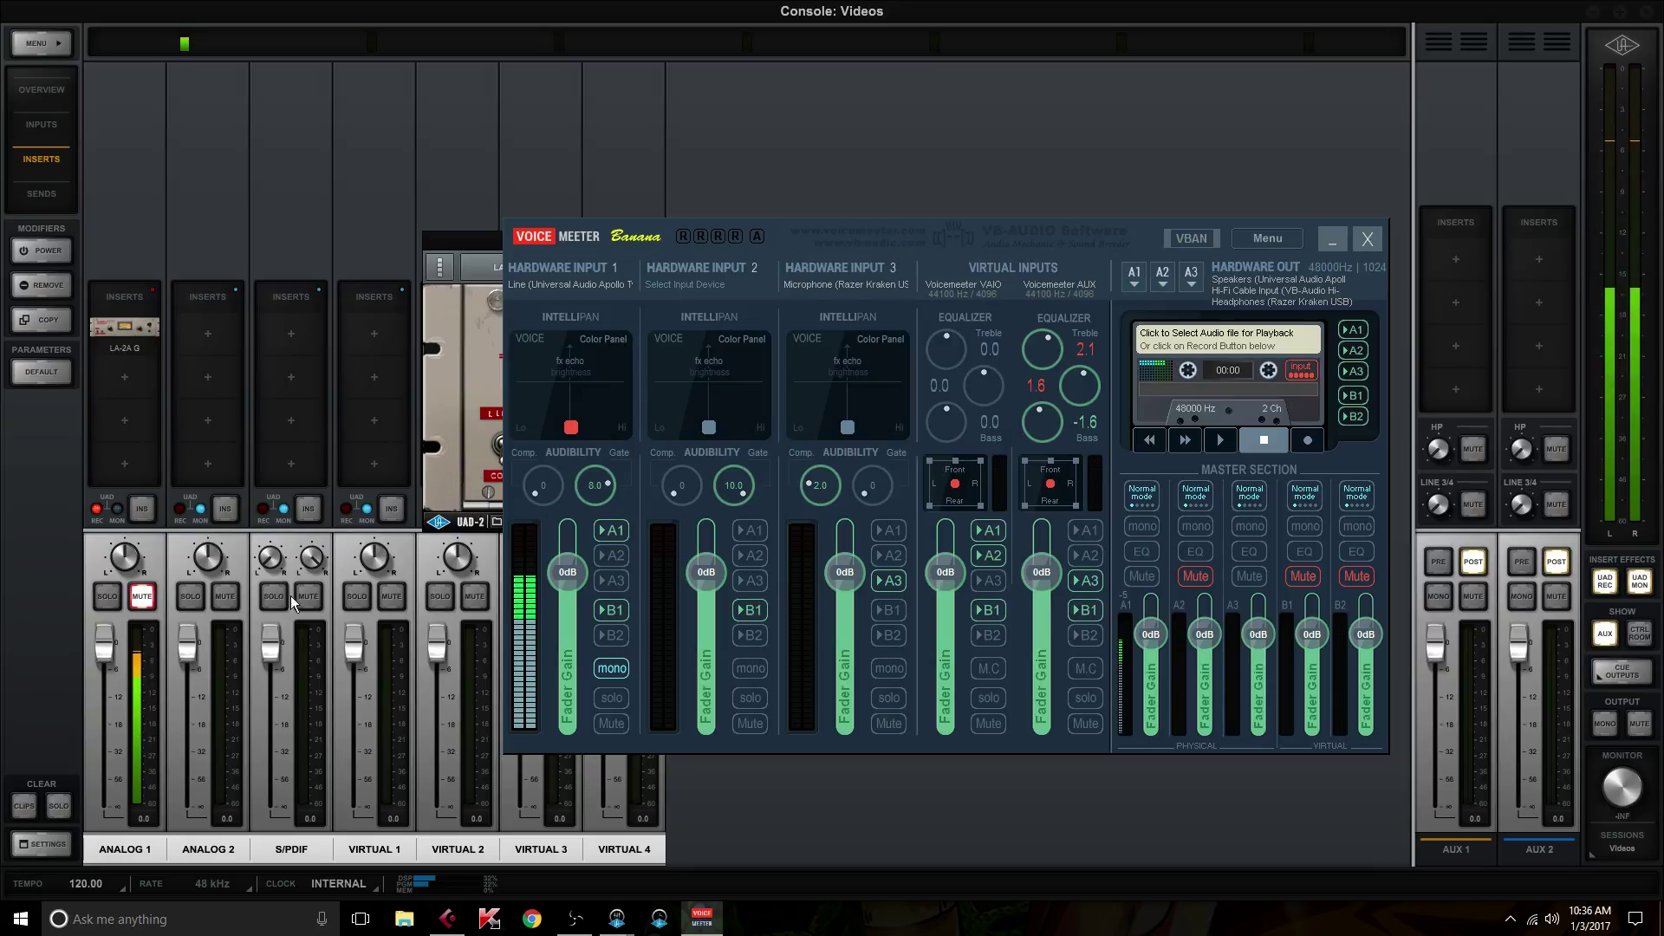
Switch Hardware Input 1 to mono; confirm its Apollo Twin input and A1 Apollo speakers unchanged
{"action": "left_click", "coordinate": [611, 669]}
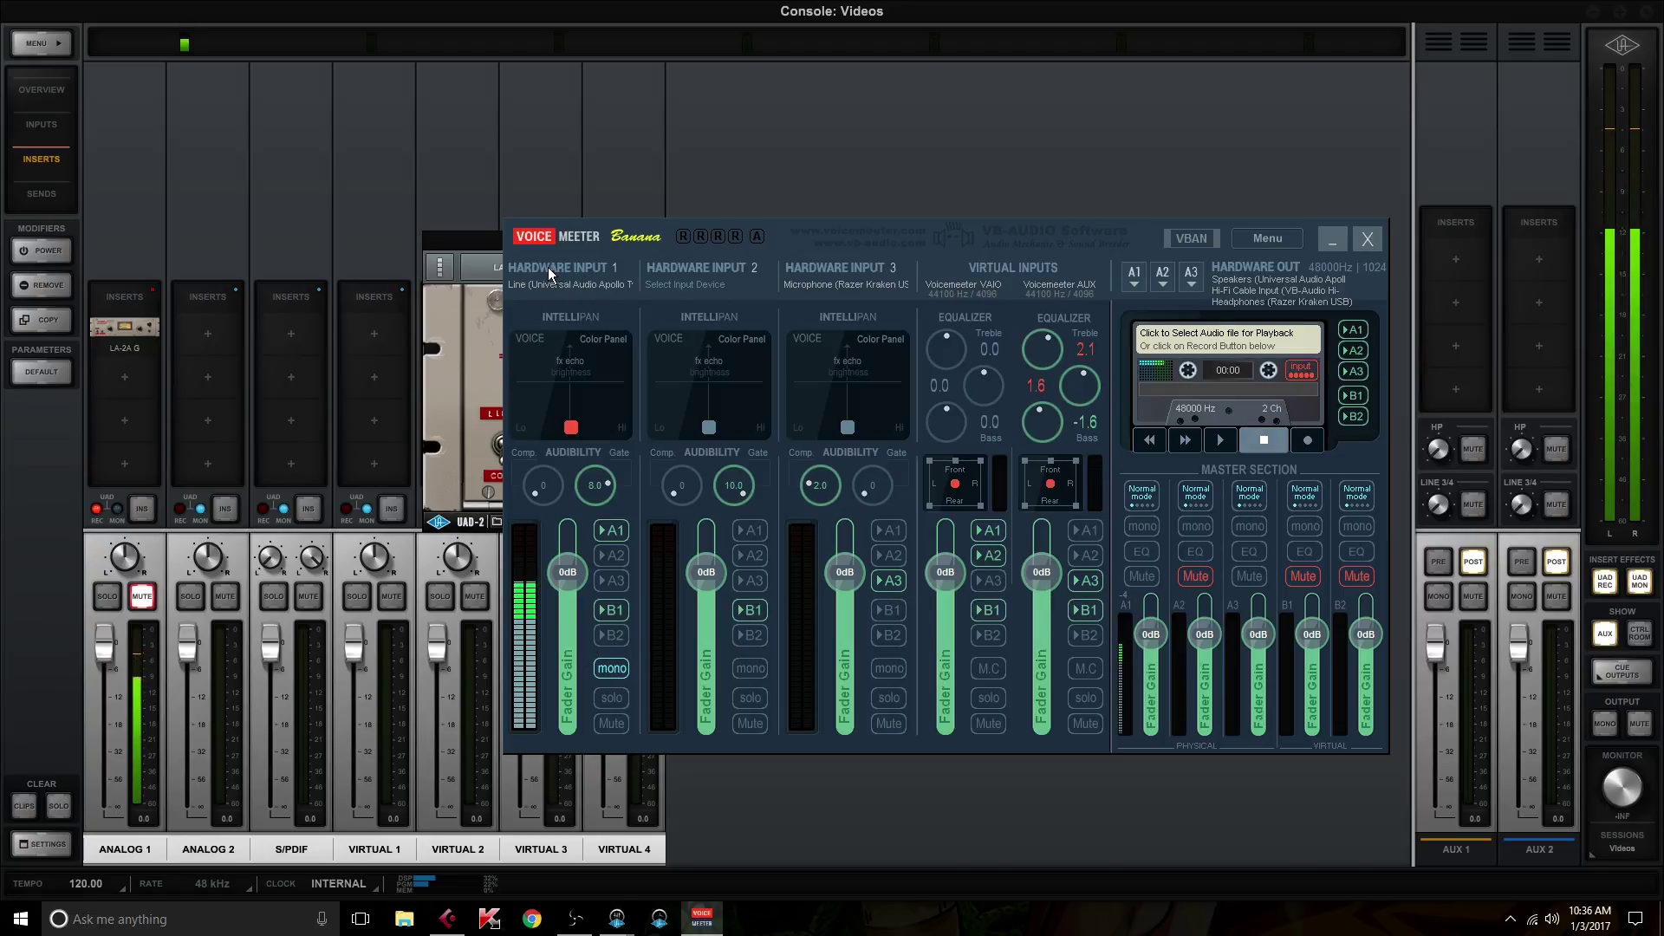
{"action": "left_click", "coordinate": [611, 281]}
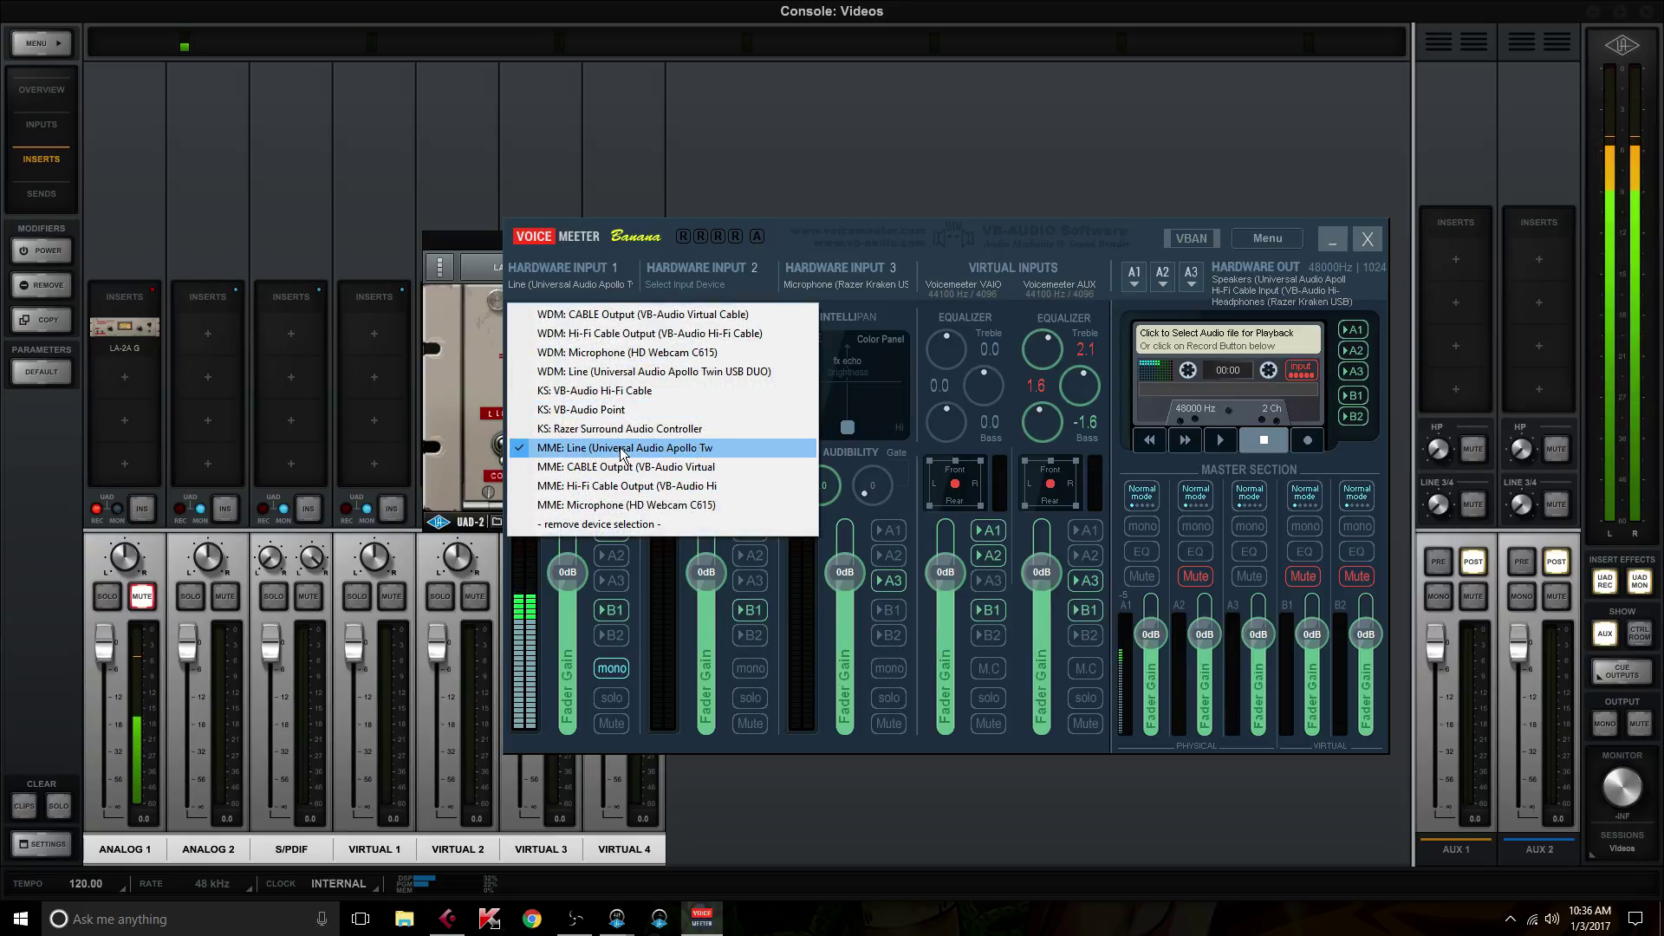
{"action": "left_click", "coordinate": [663, 244]}
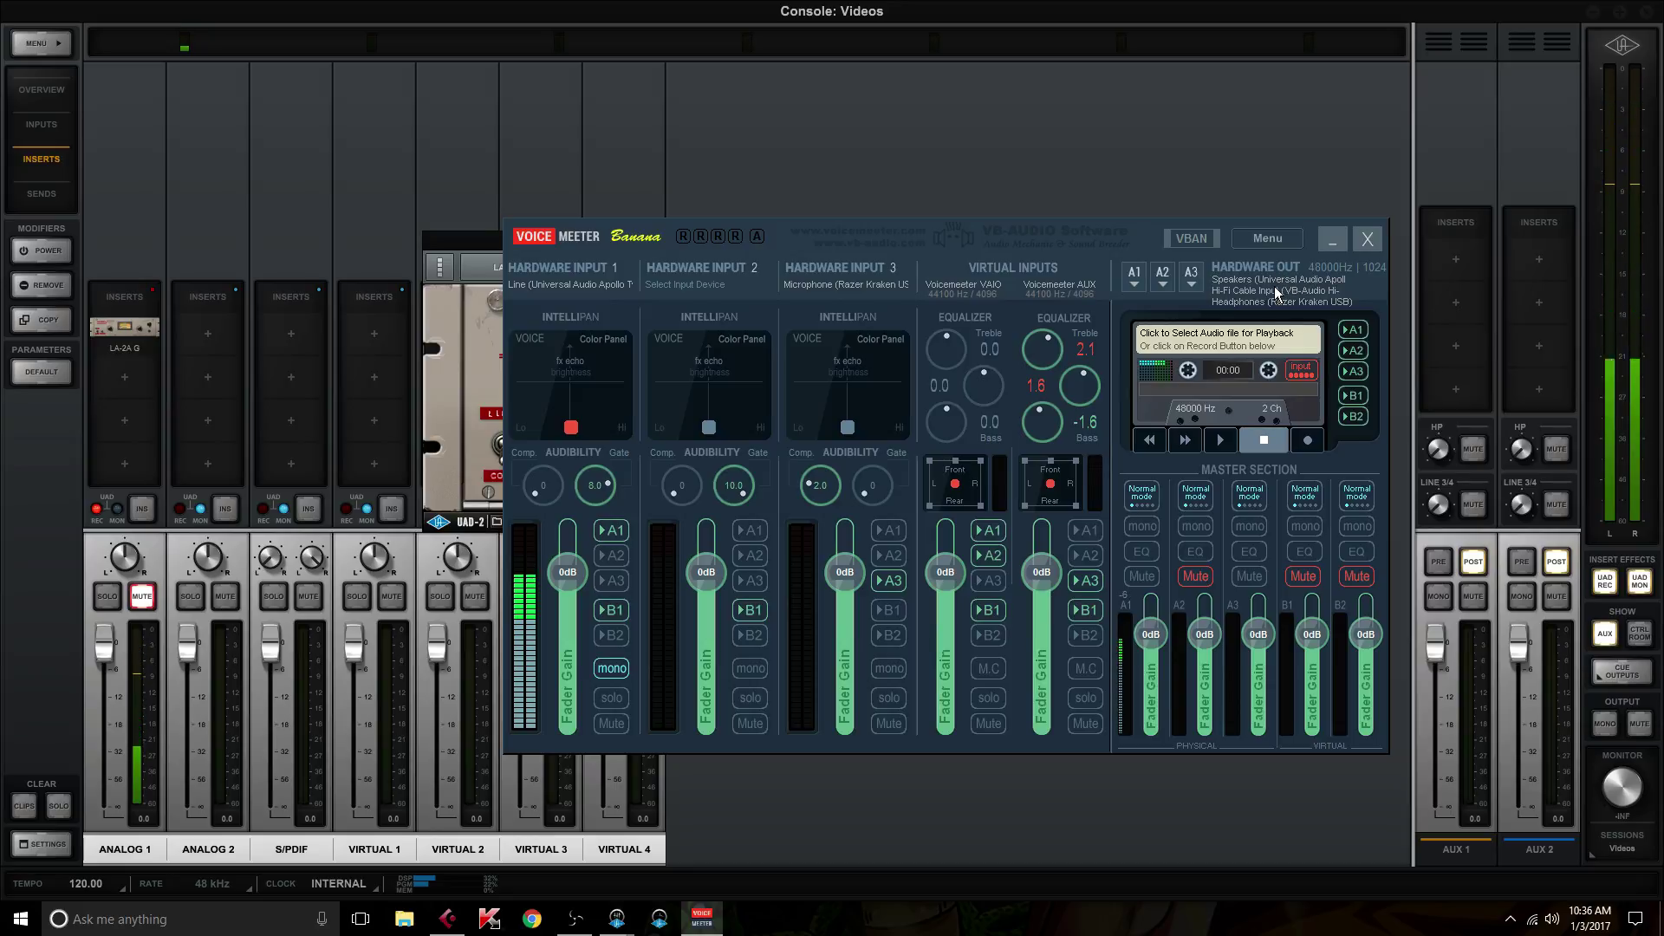
{"action": "left_click", "coordinate": [1136, 279]}
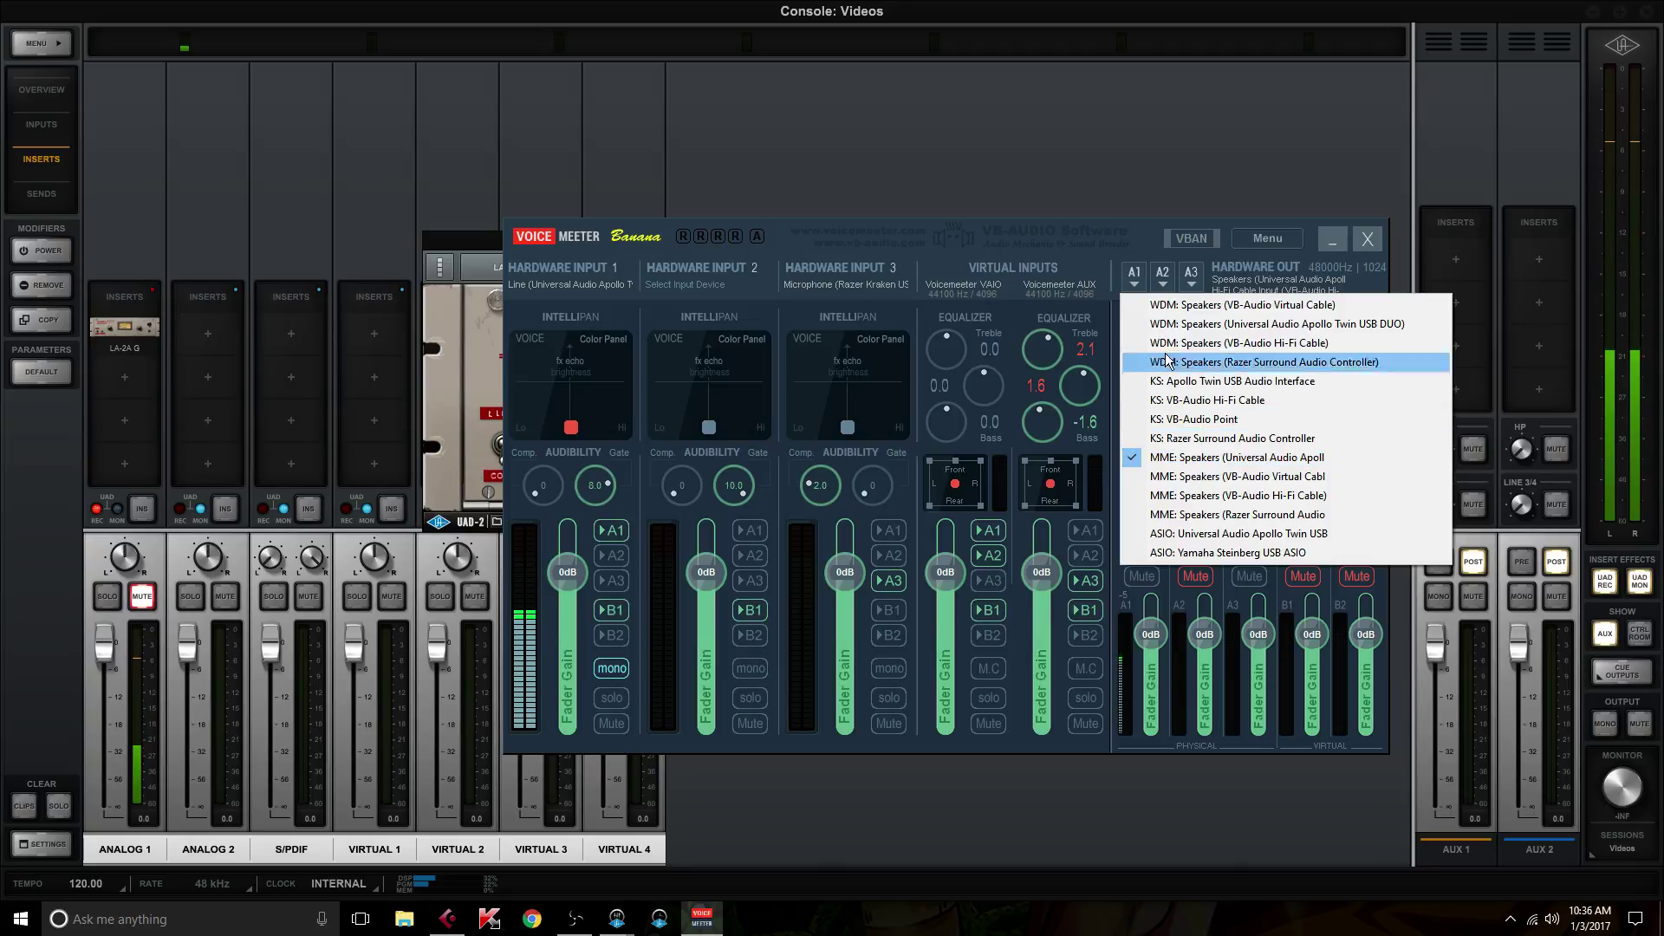
{"action": "left_click", "coordinate": [1142, 238]}
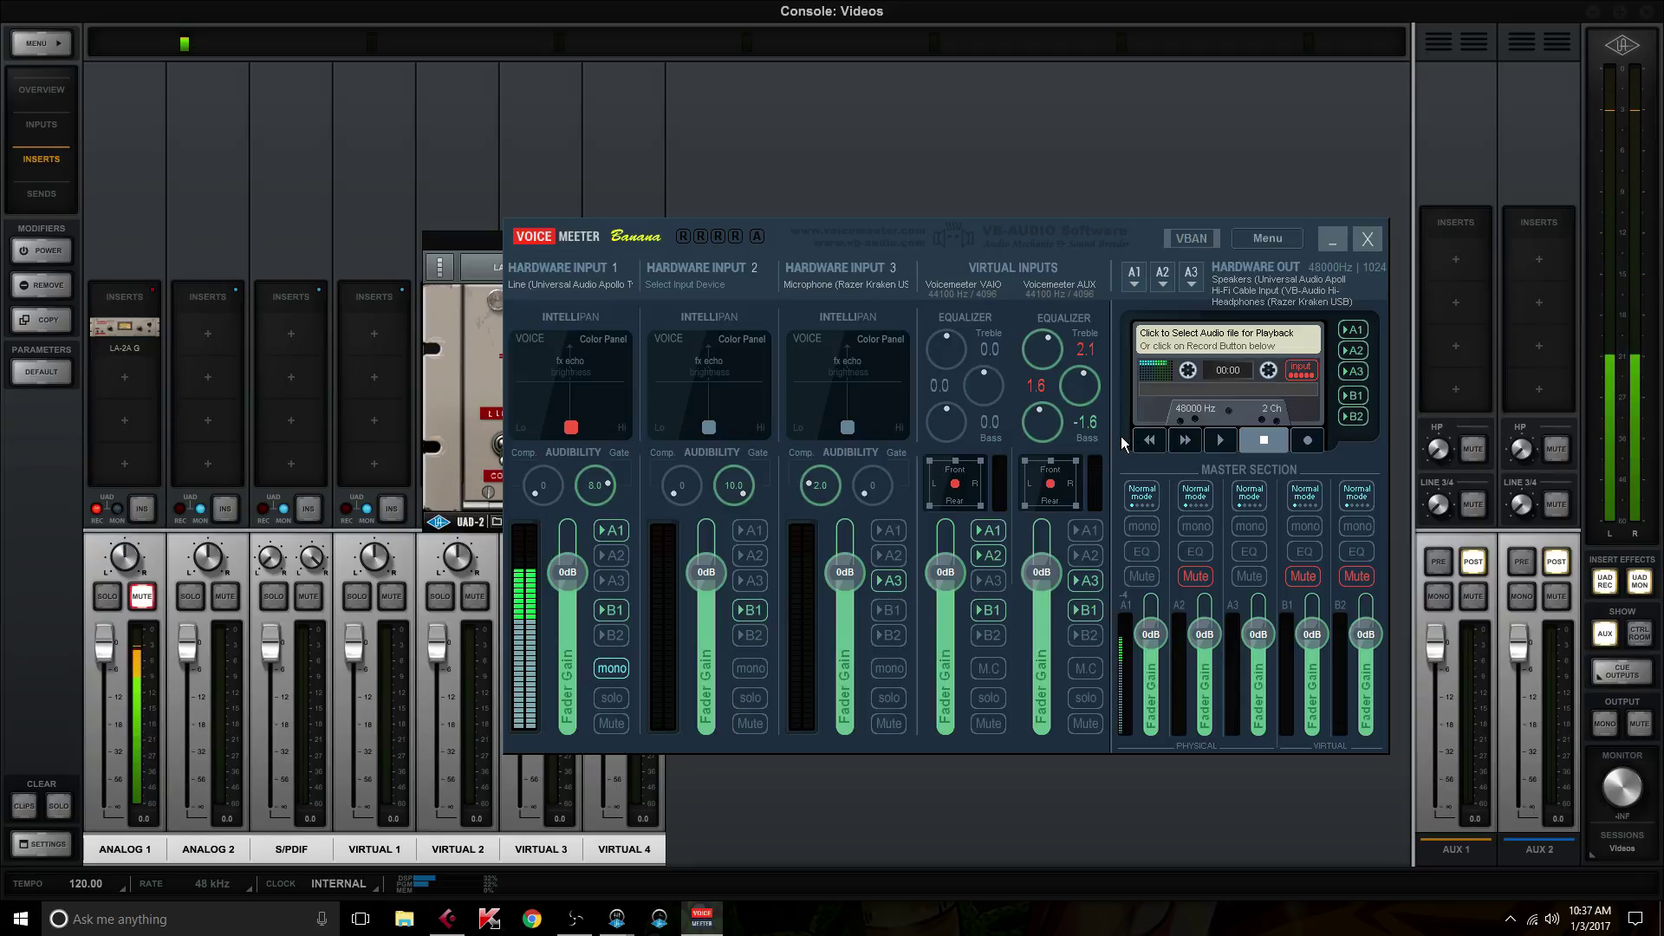
Minimize VoiceMeeter Banana and switch to the Cubase Shipwrecks project, scrolling down its track list
{"action": "left_click", "coordinate": [1333, 241]}
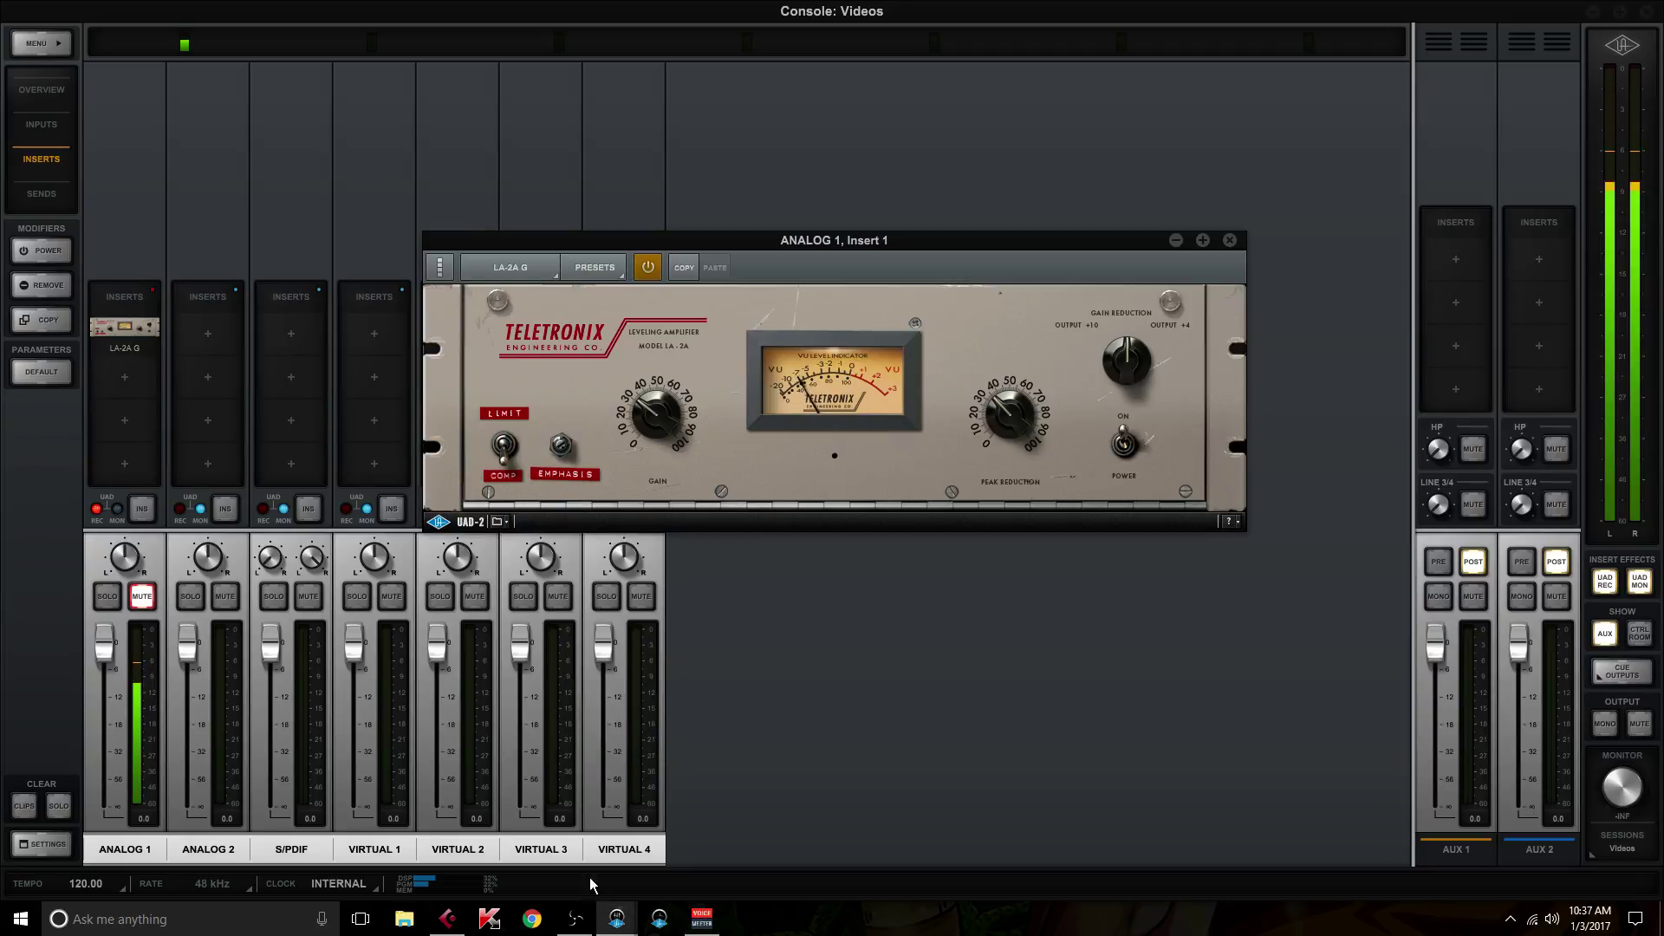
{"action": "left_click", "coordinate": [447, 918]}
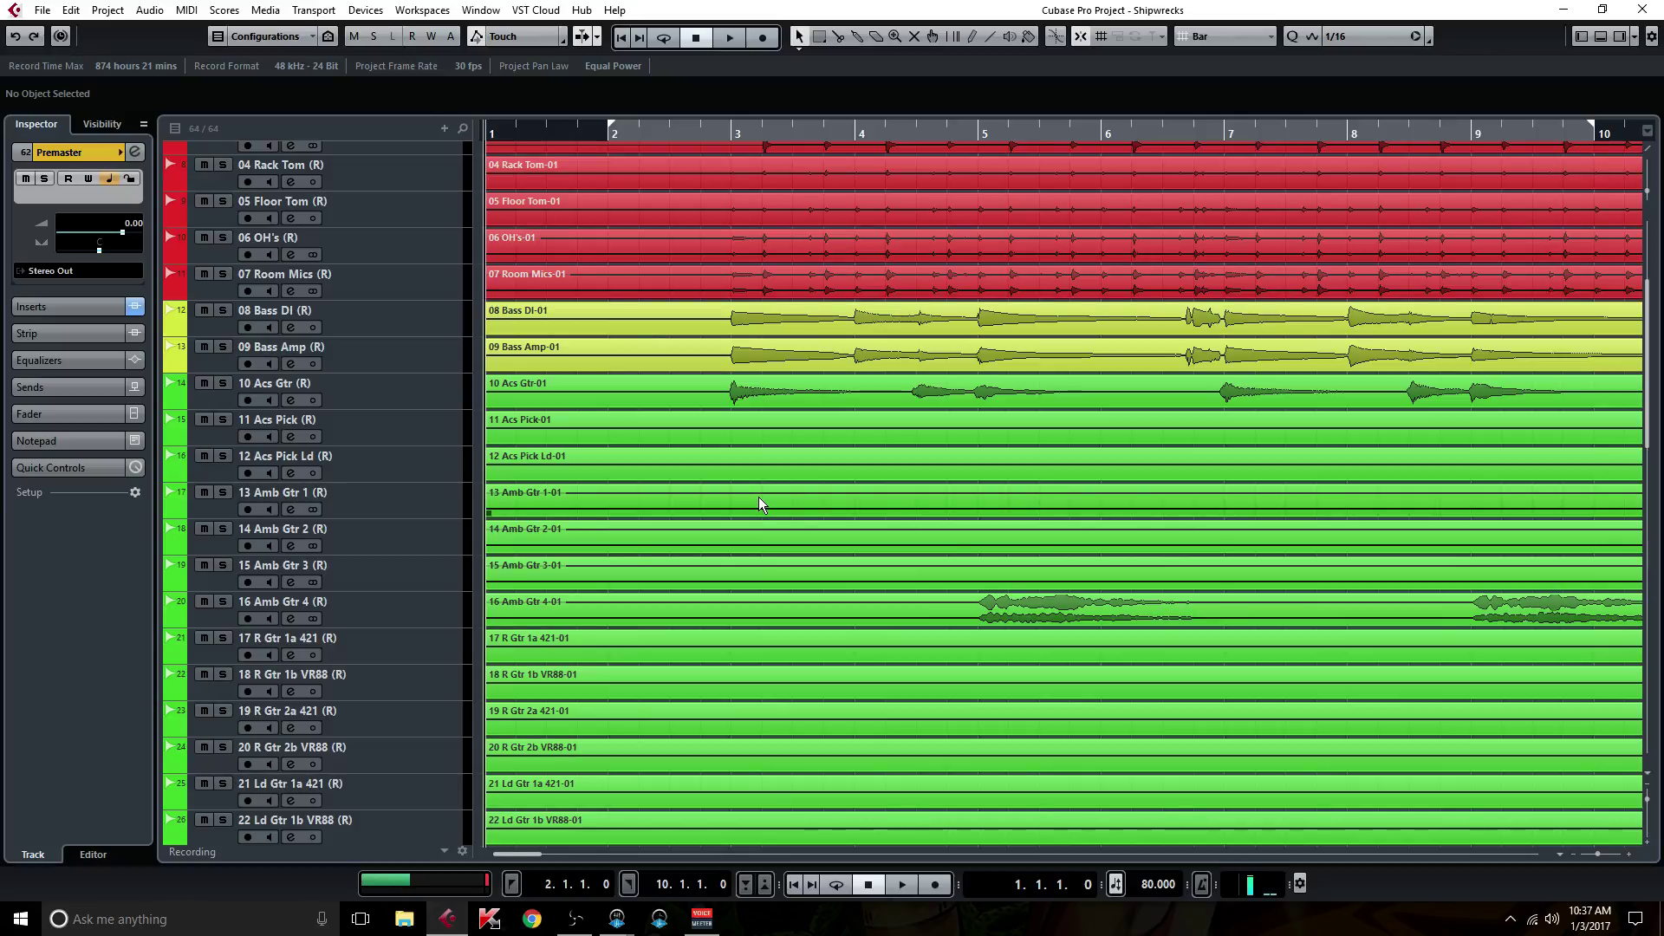
{"action": "scroll", "coordinate": [757, 497], "scroll_direction": "down", "scroll_amount": 4}
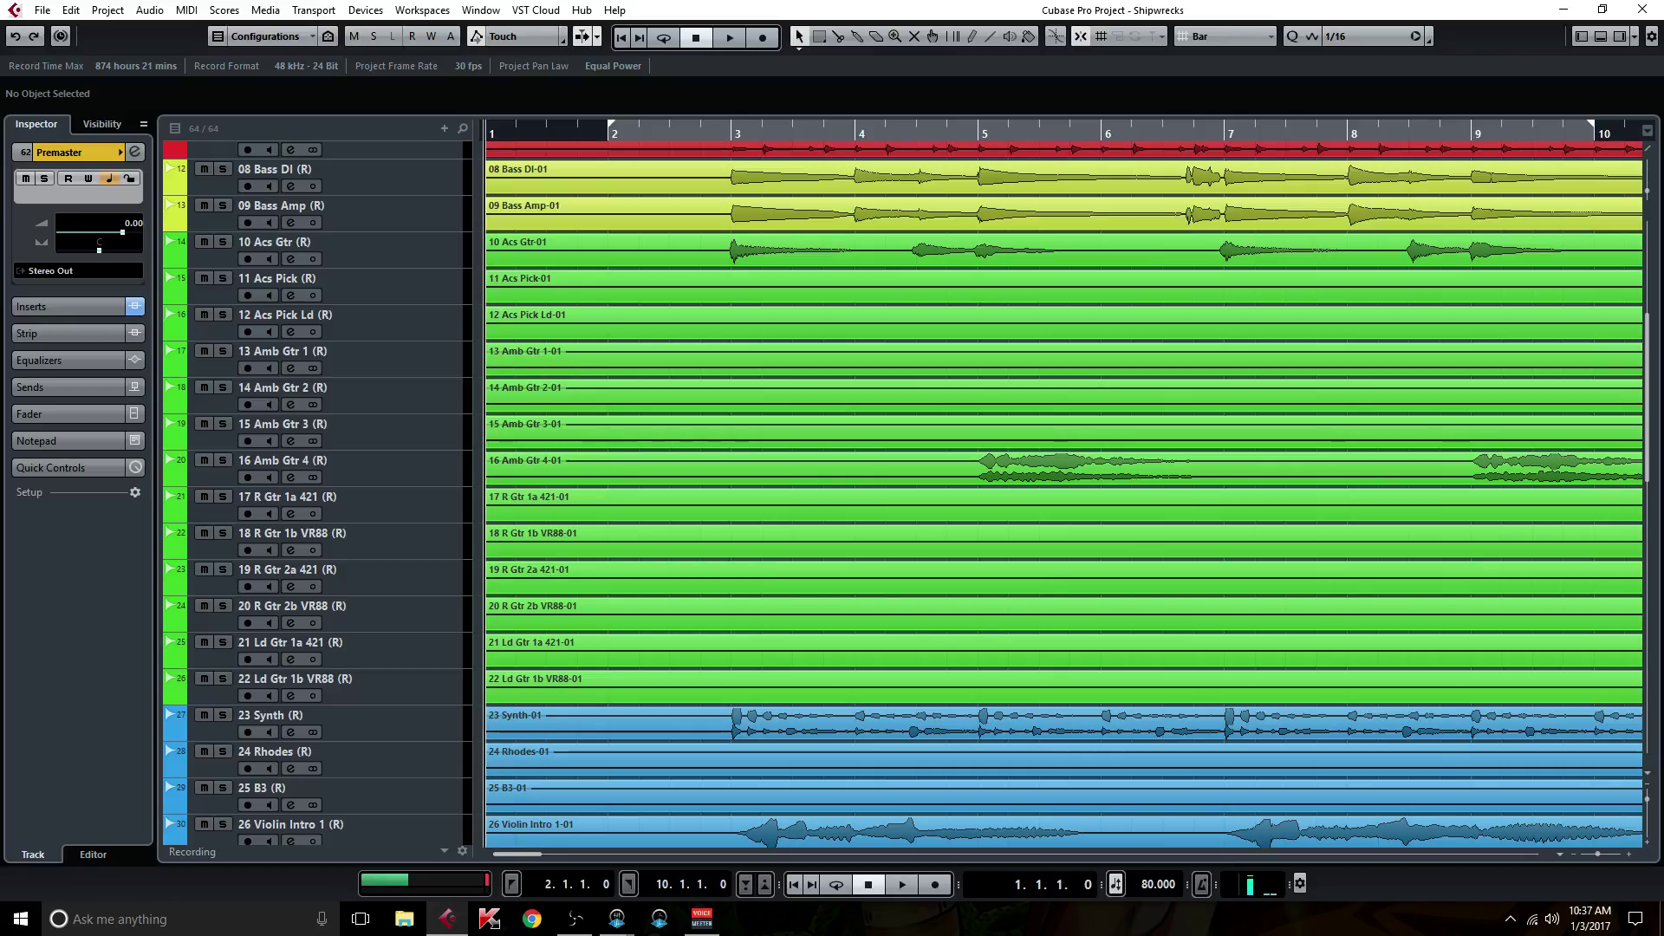
Switch the VST Audio System ASIO driver from Apollo Twin USB to Voicemeeter Virtual ASIO
{"action": "left_click", "coordinate": [365, 9]}
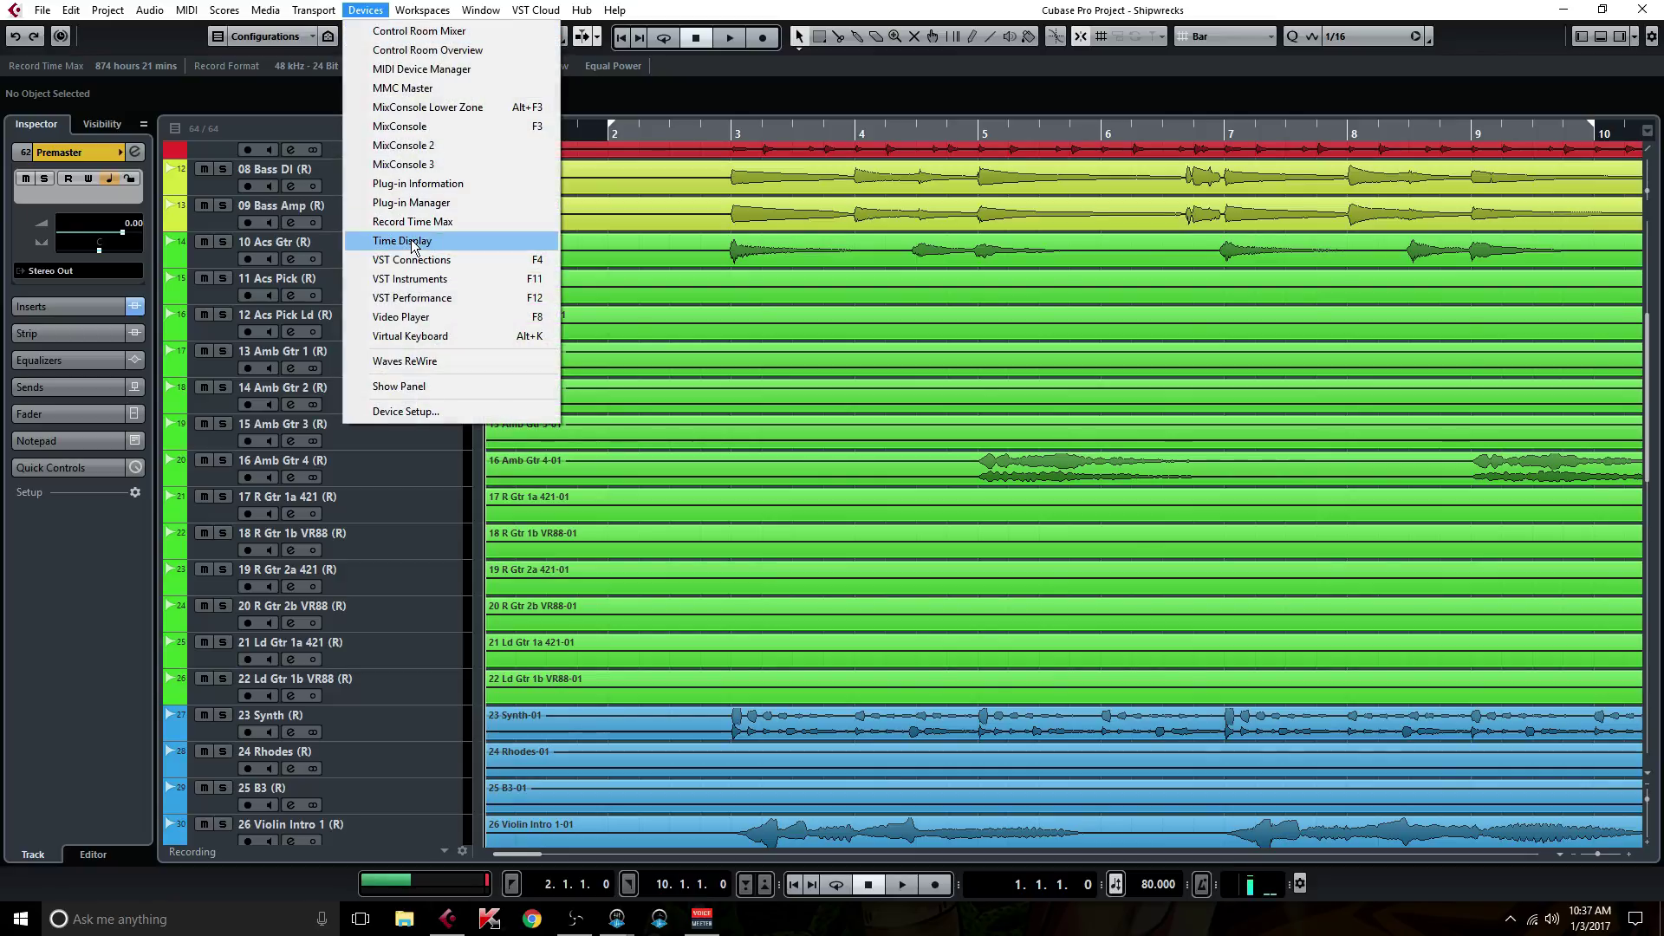
{"action": "left_click", "coordinate": [445, 410]}
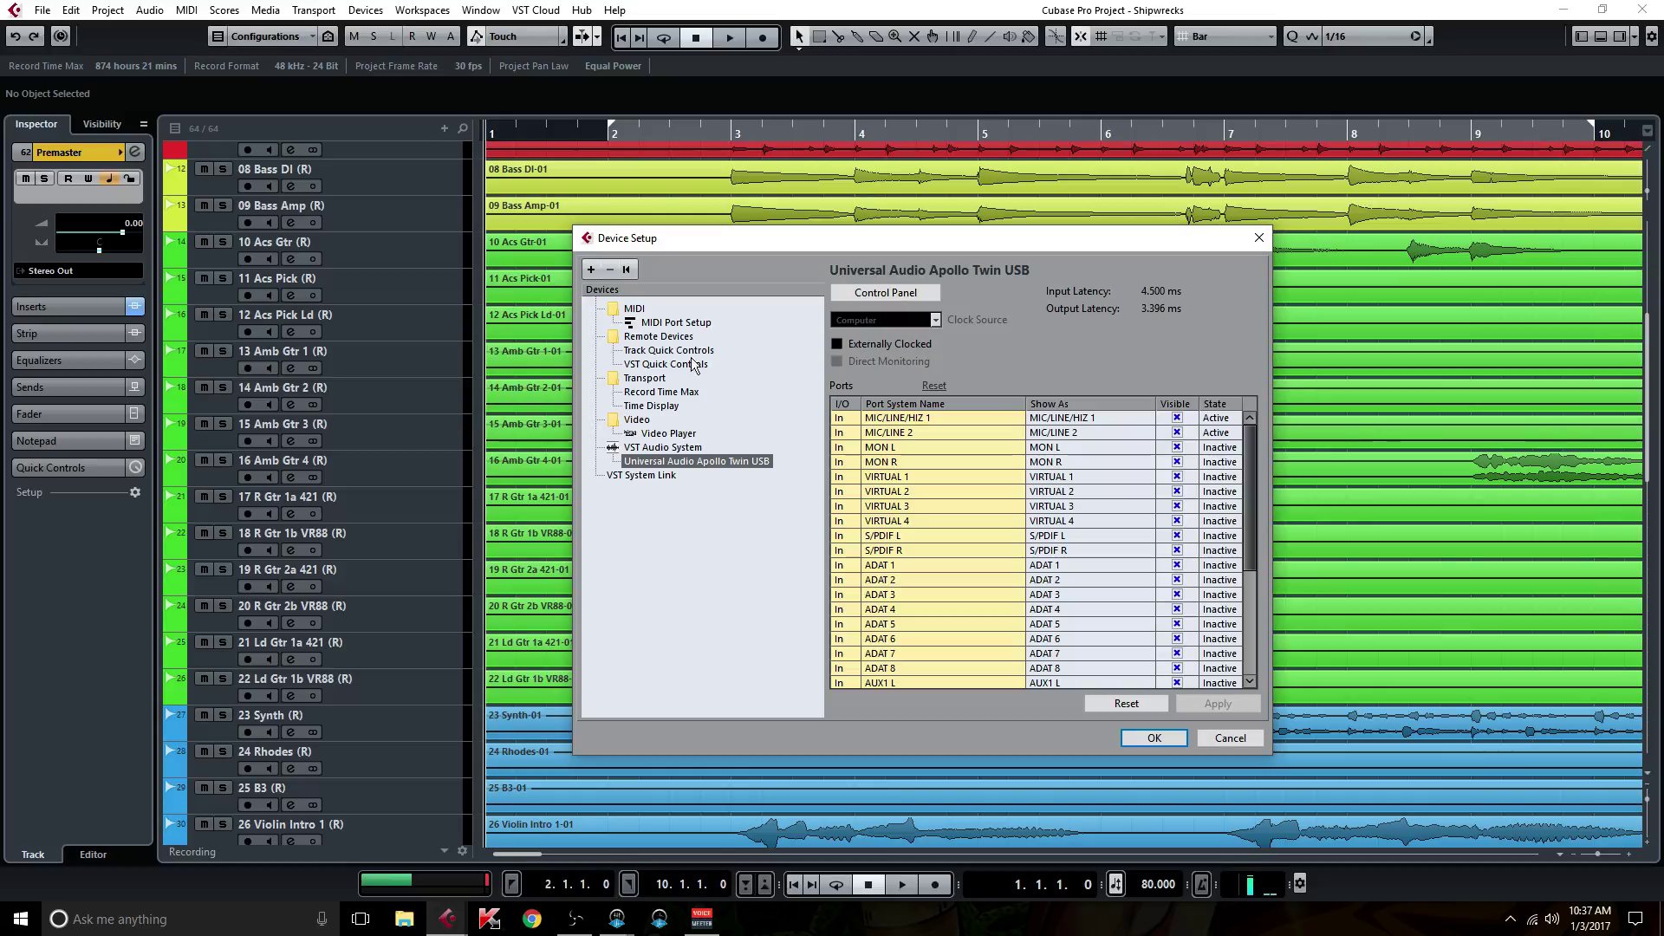
{"action": "left_click", "coordinate": [663, 448]}
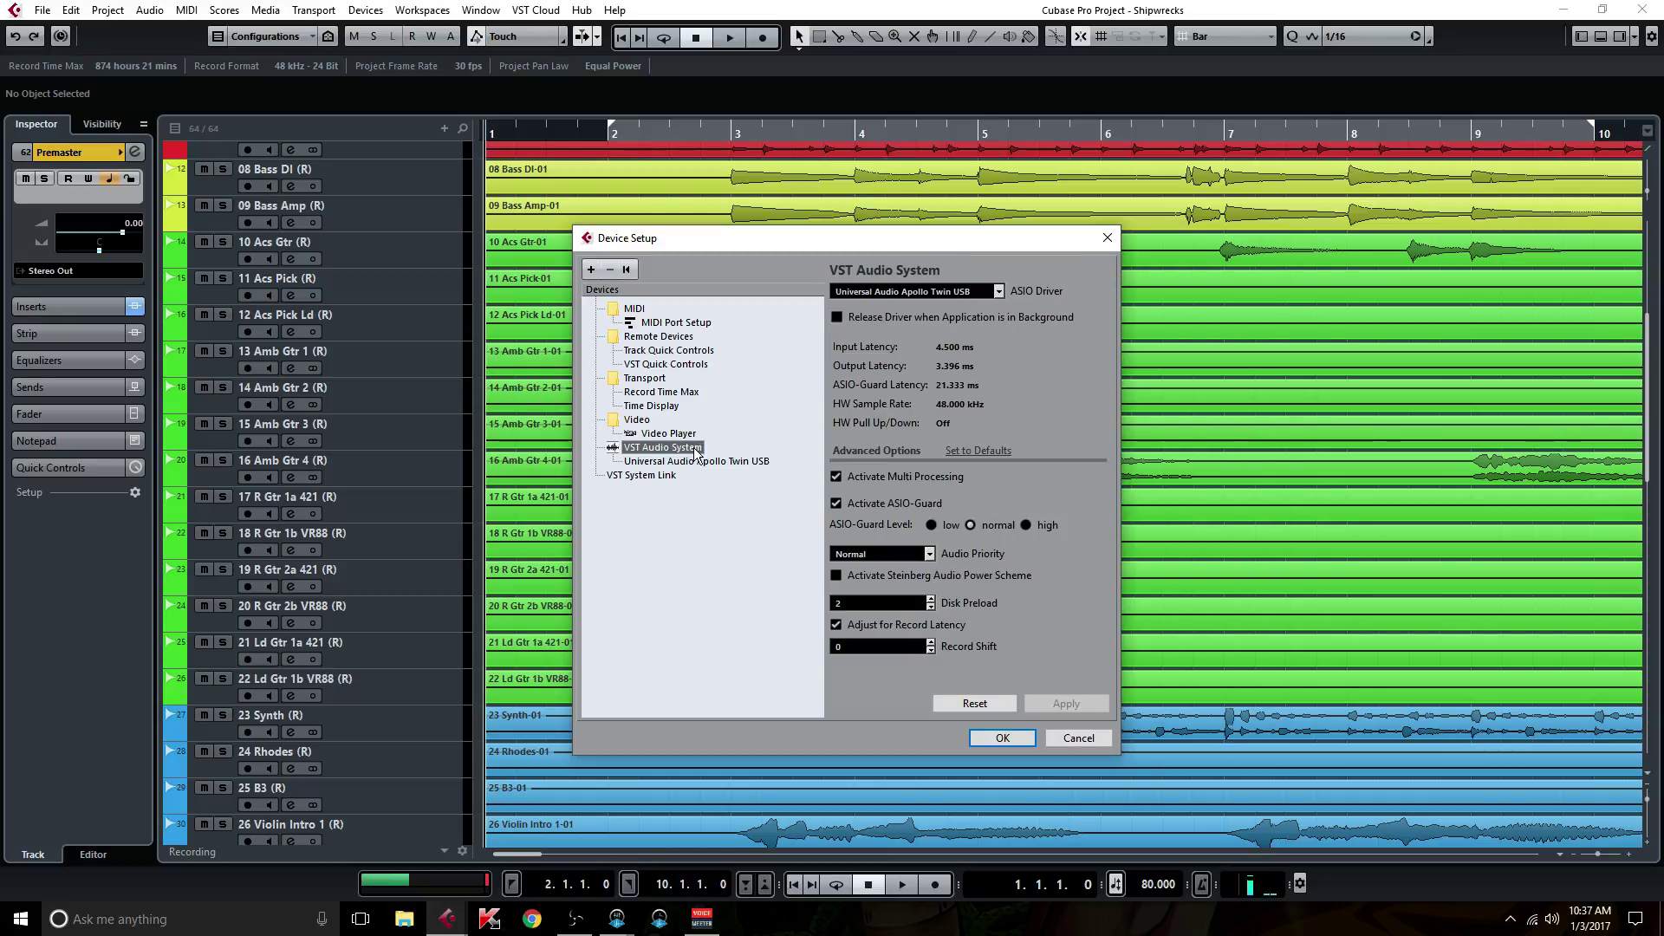
{"action": "left_click", "coordinate": [970, 291]}
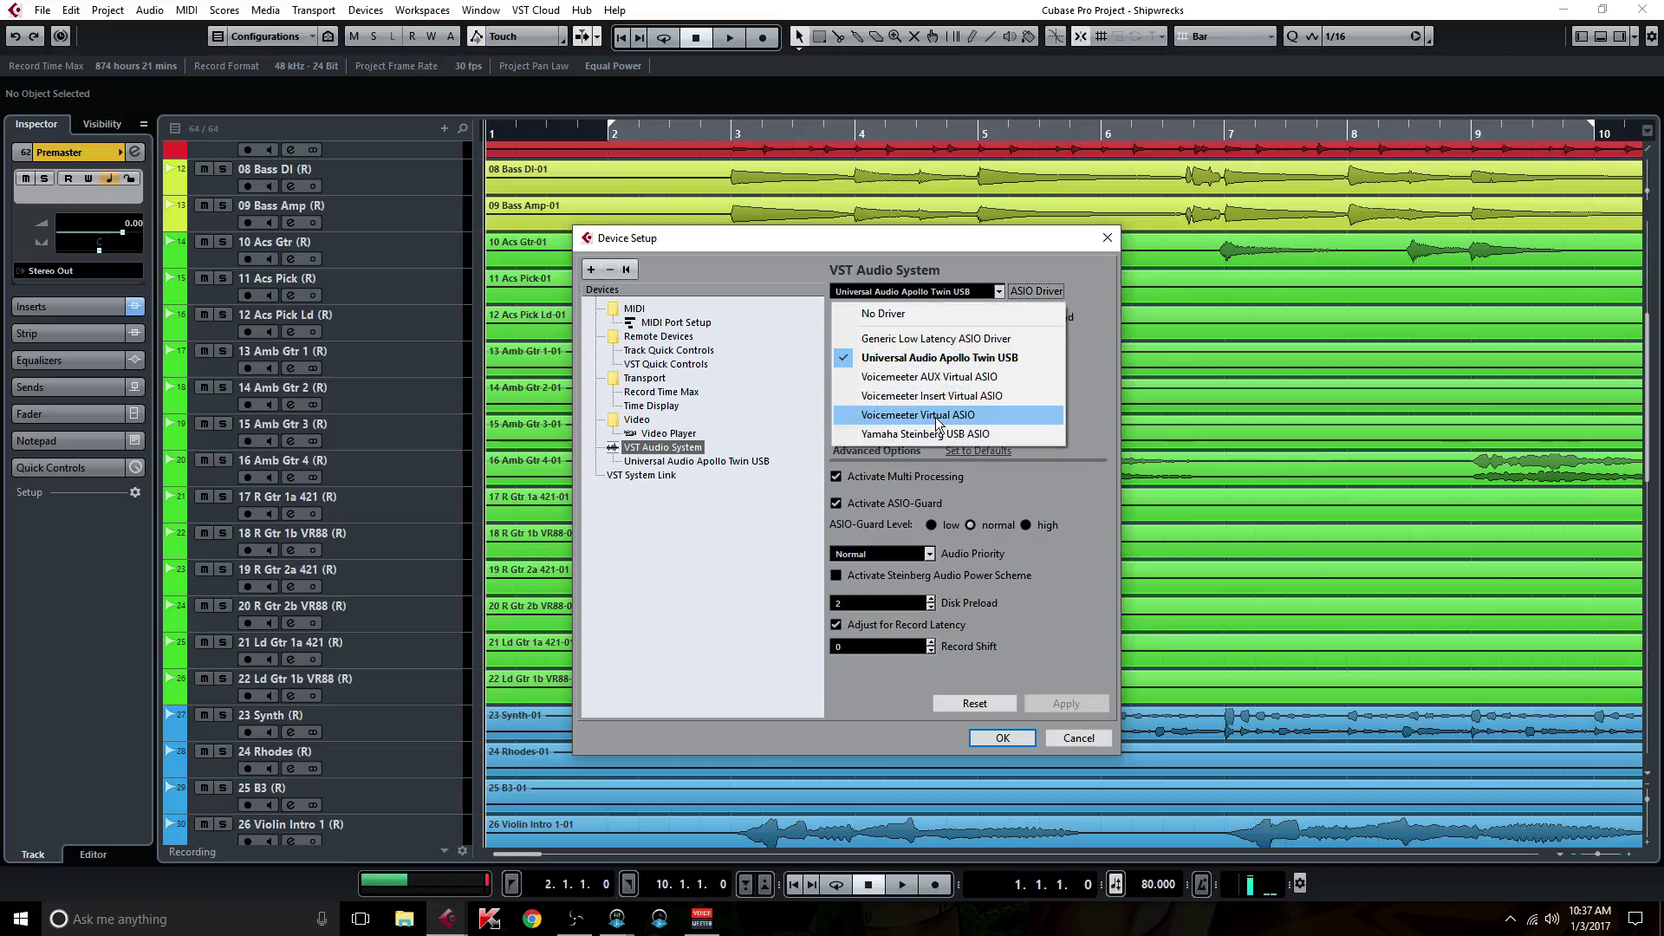
{"action": "left_click", "coordinate": [908, 415]}
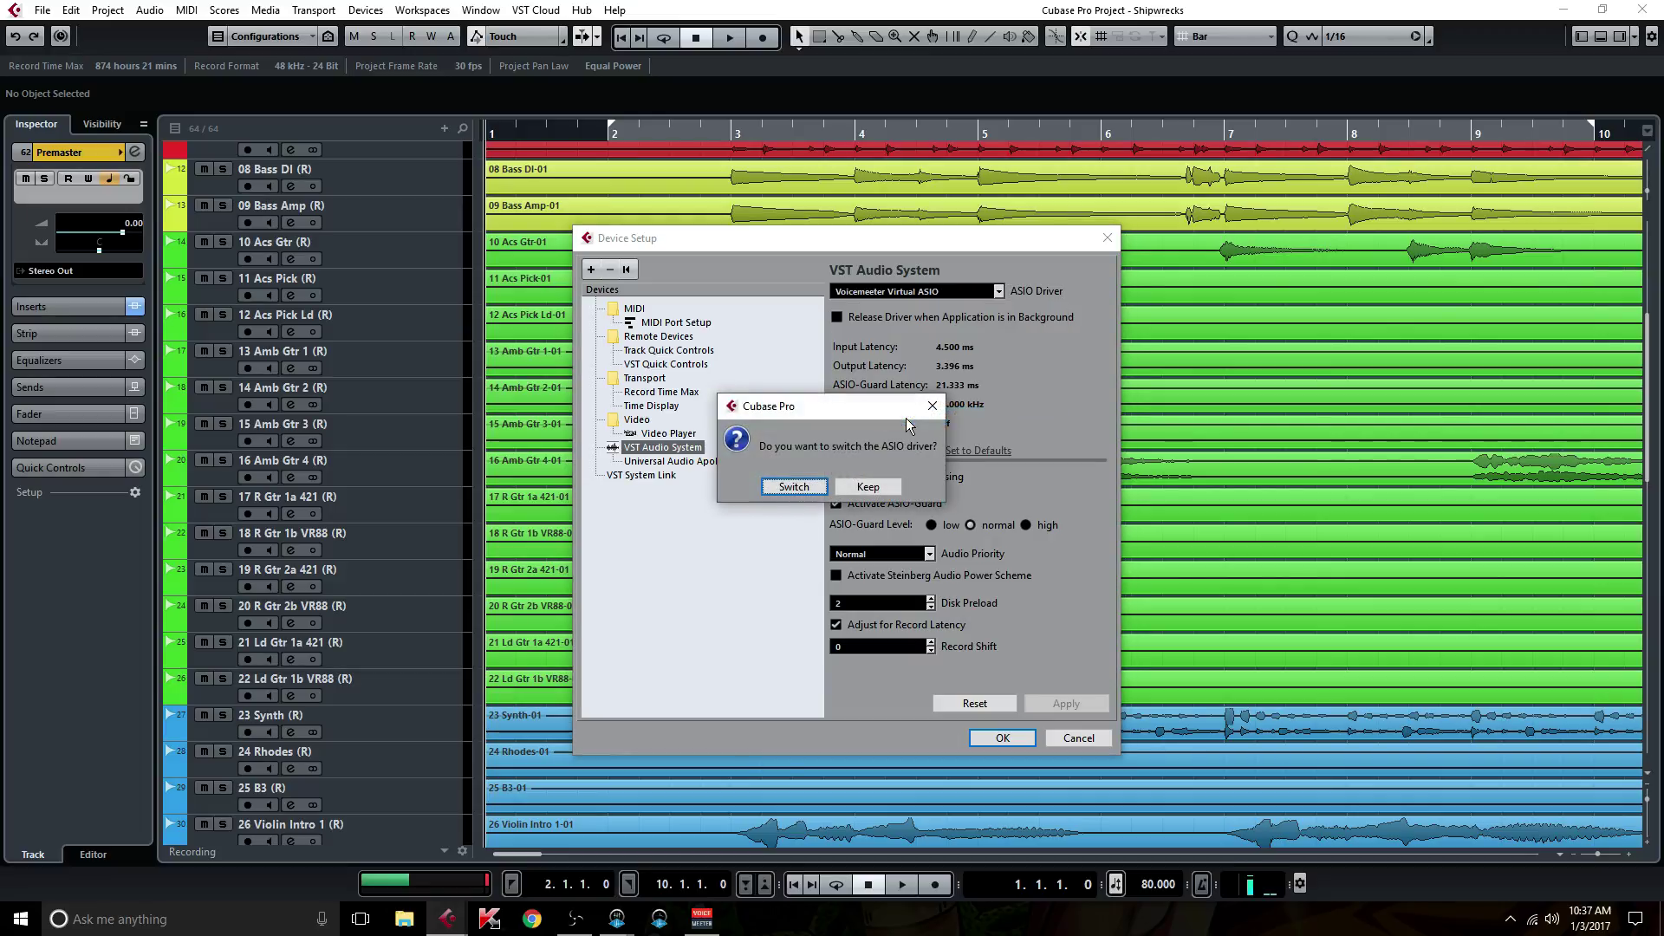
{"action": "left_click", "coordinate": [805, 494]}
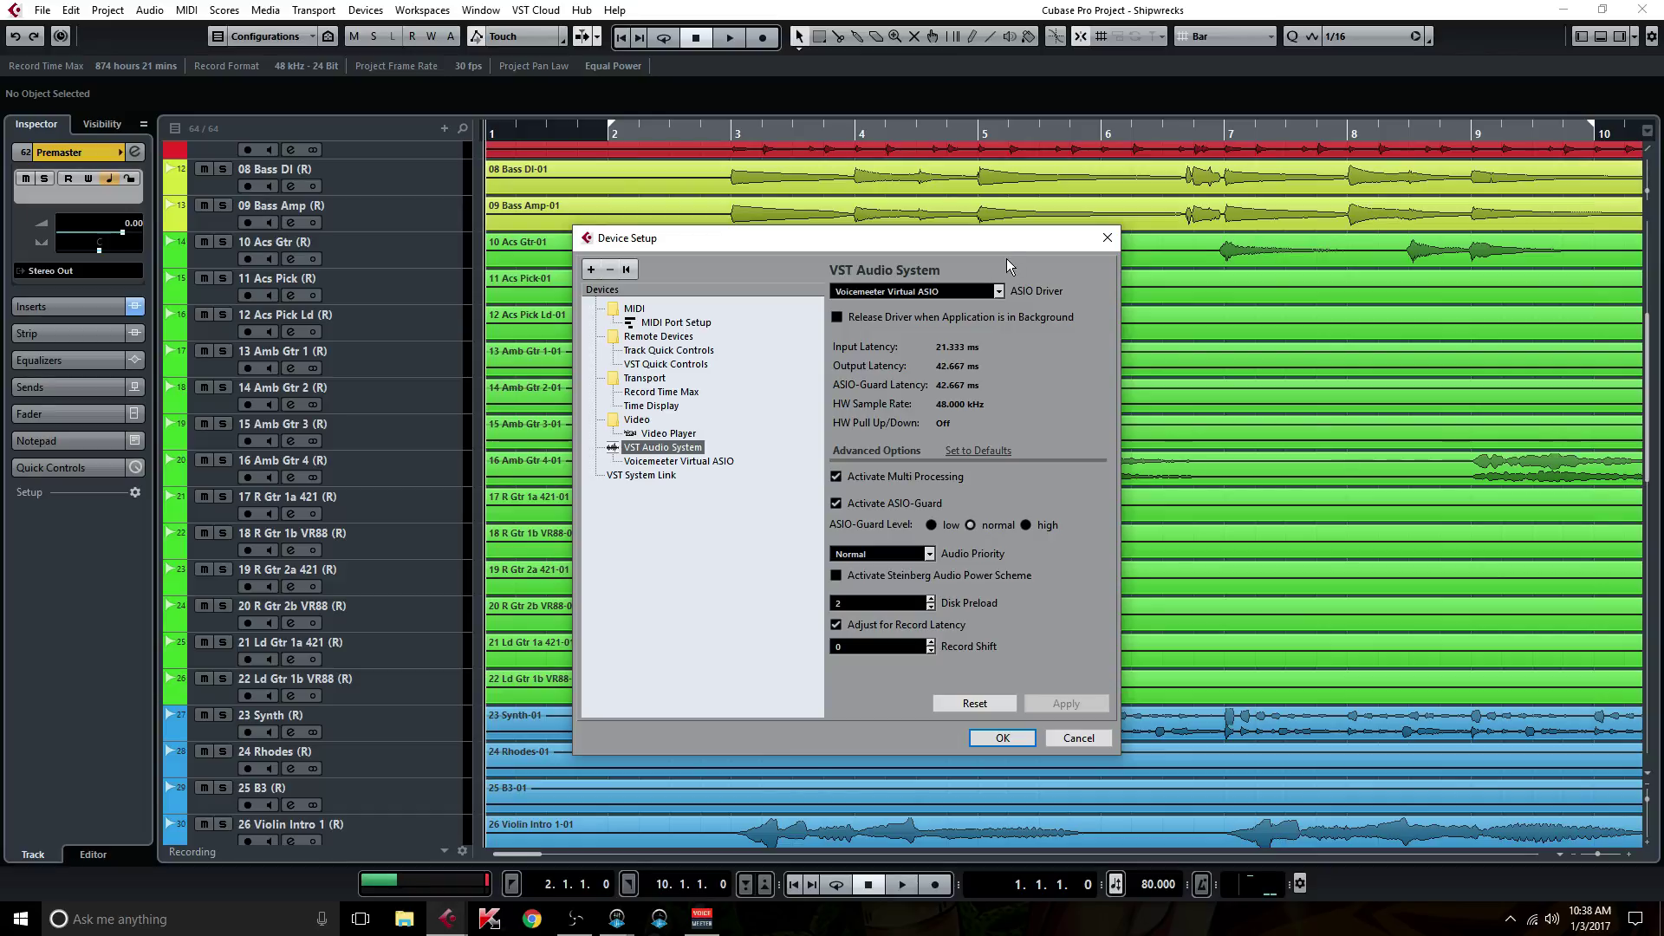
Close the Device Setup dialog to return to the Shipwrecks arrangement
{"action": "left_click", "coordinate": [1107, 237]}
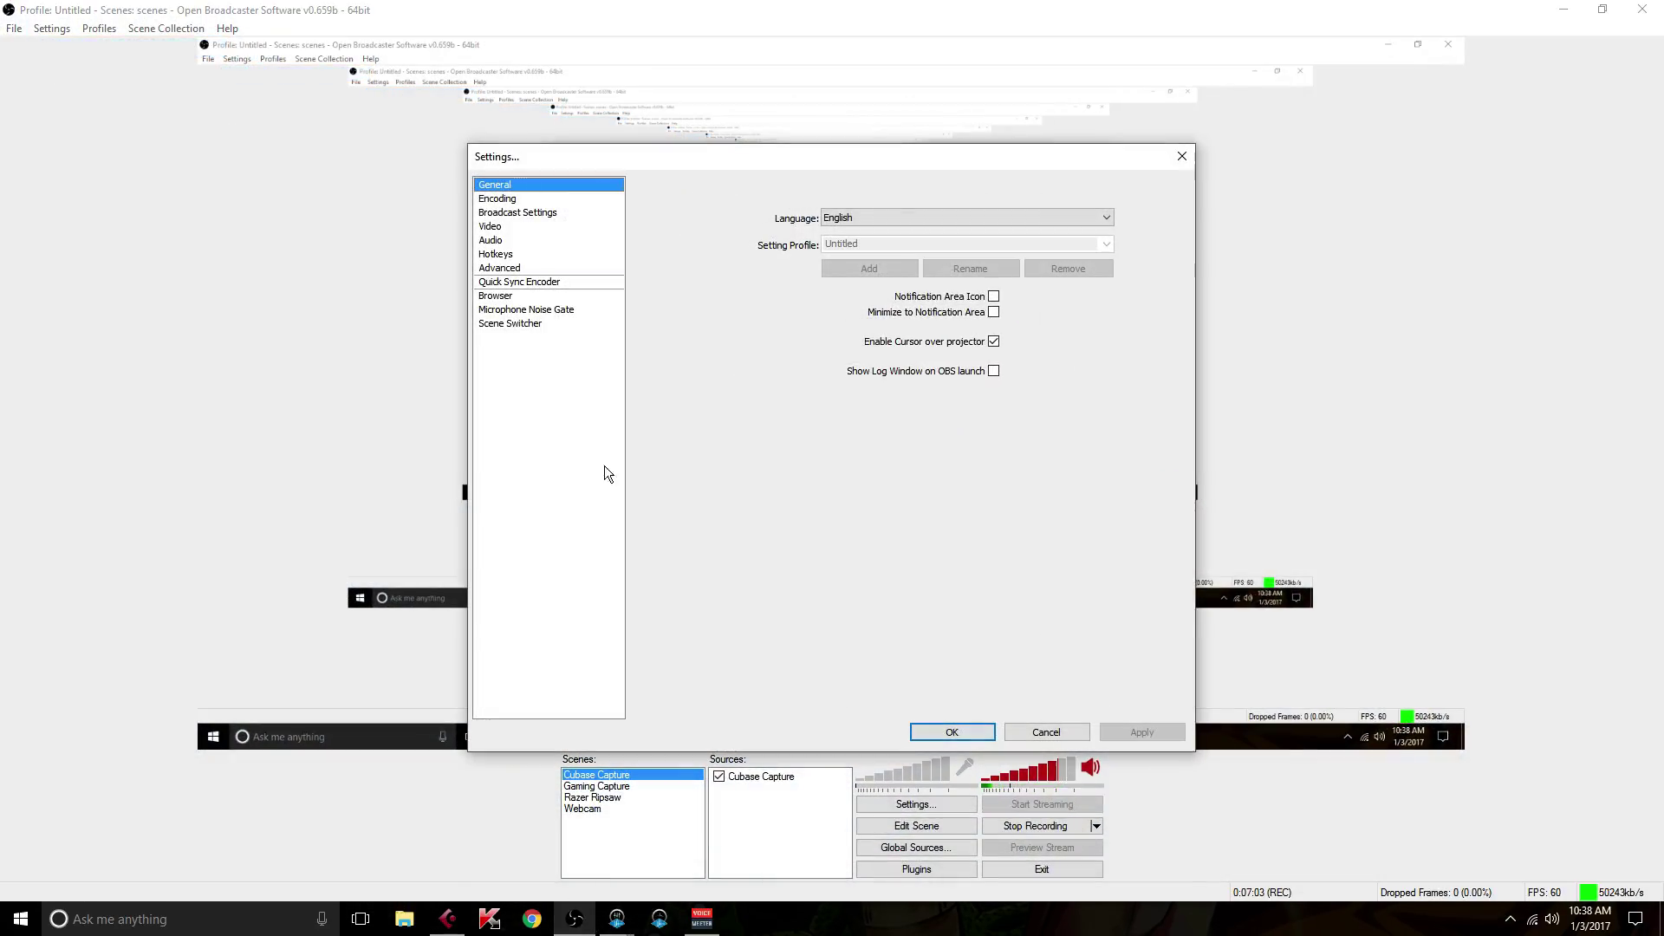
{"action": "left_click", "coordinate": [503, 241]}
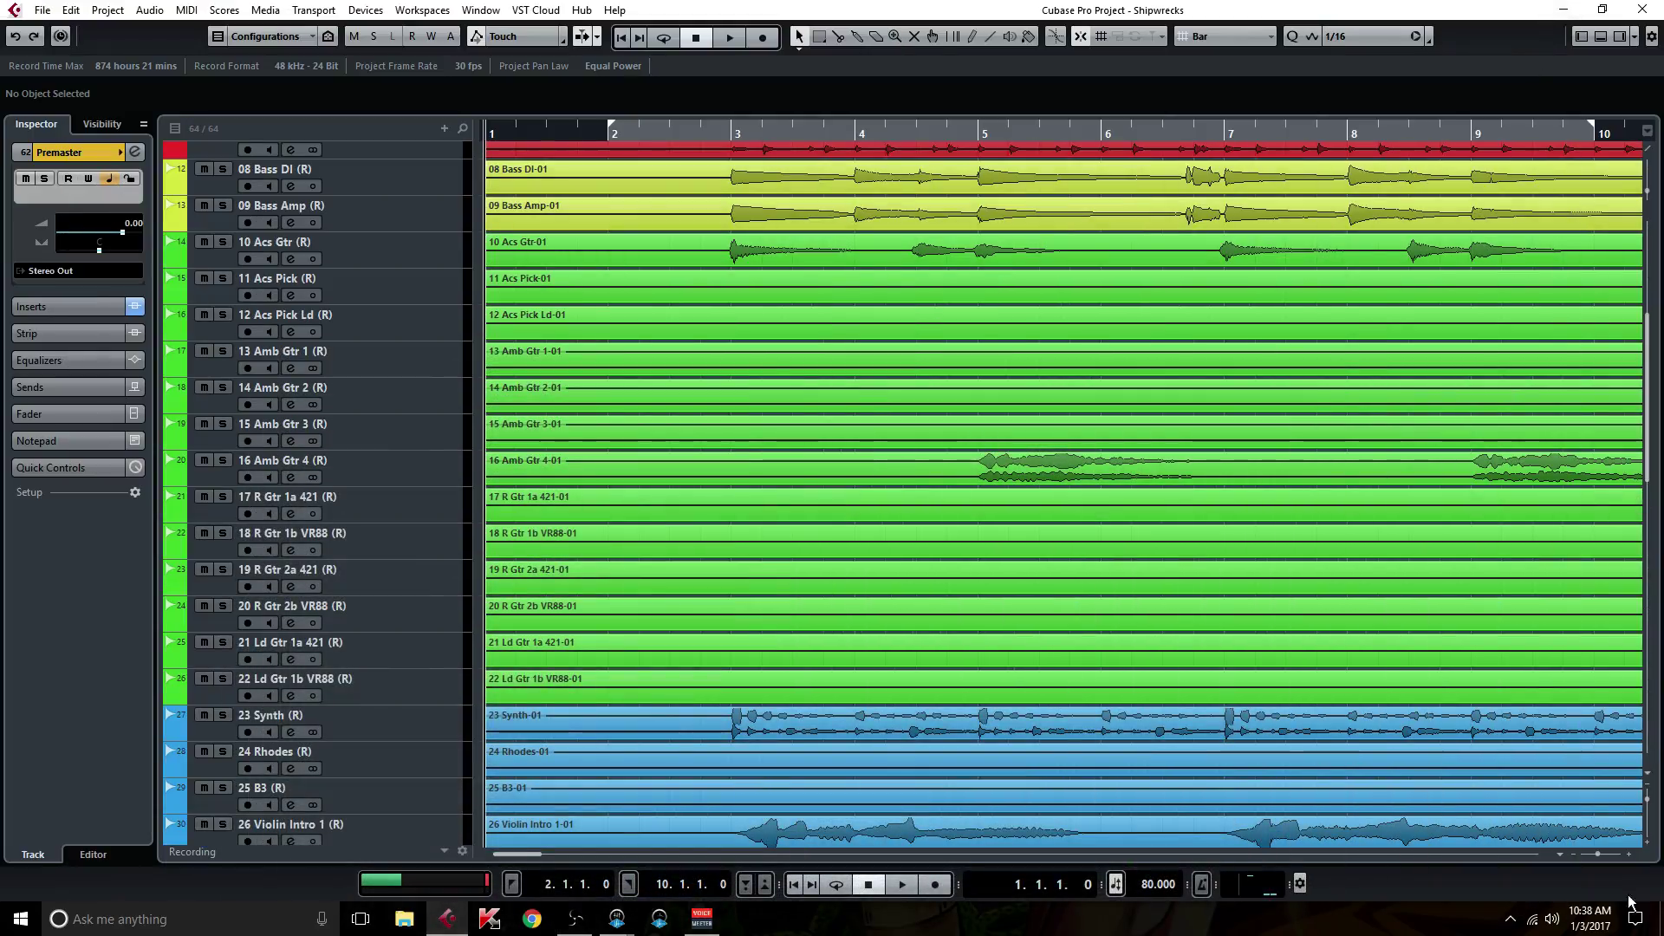
{"action": "right_click", "coordinate": [1552, 917]}
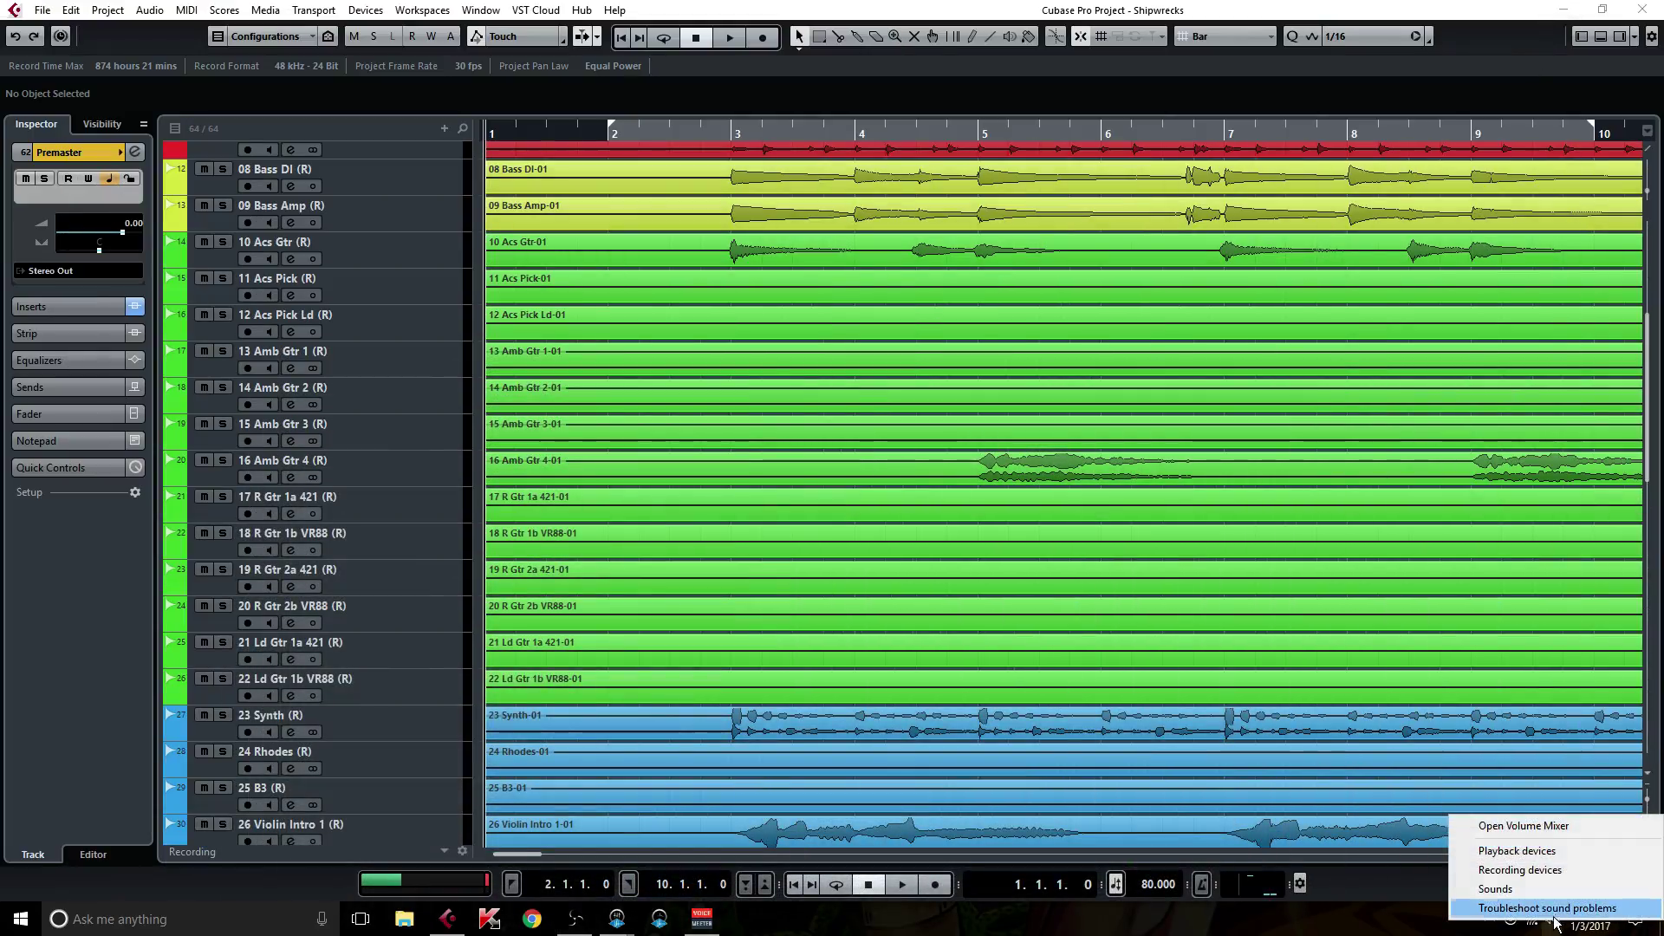
{"action": "left_click", "coordinate": [1518, 851]}
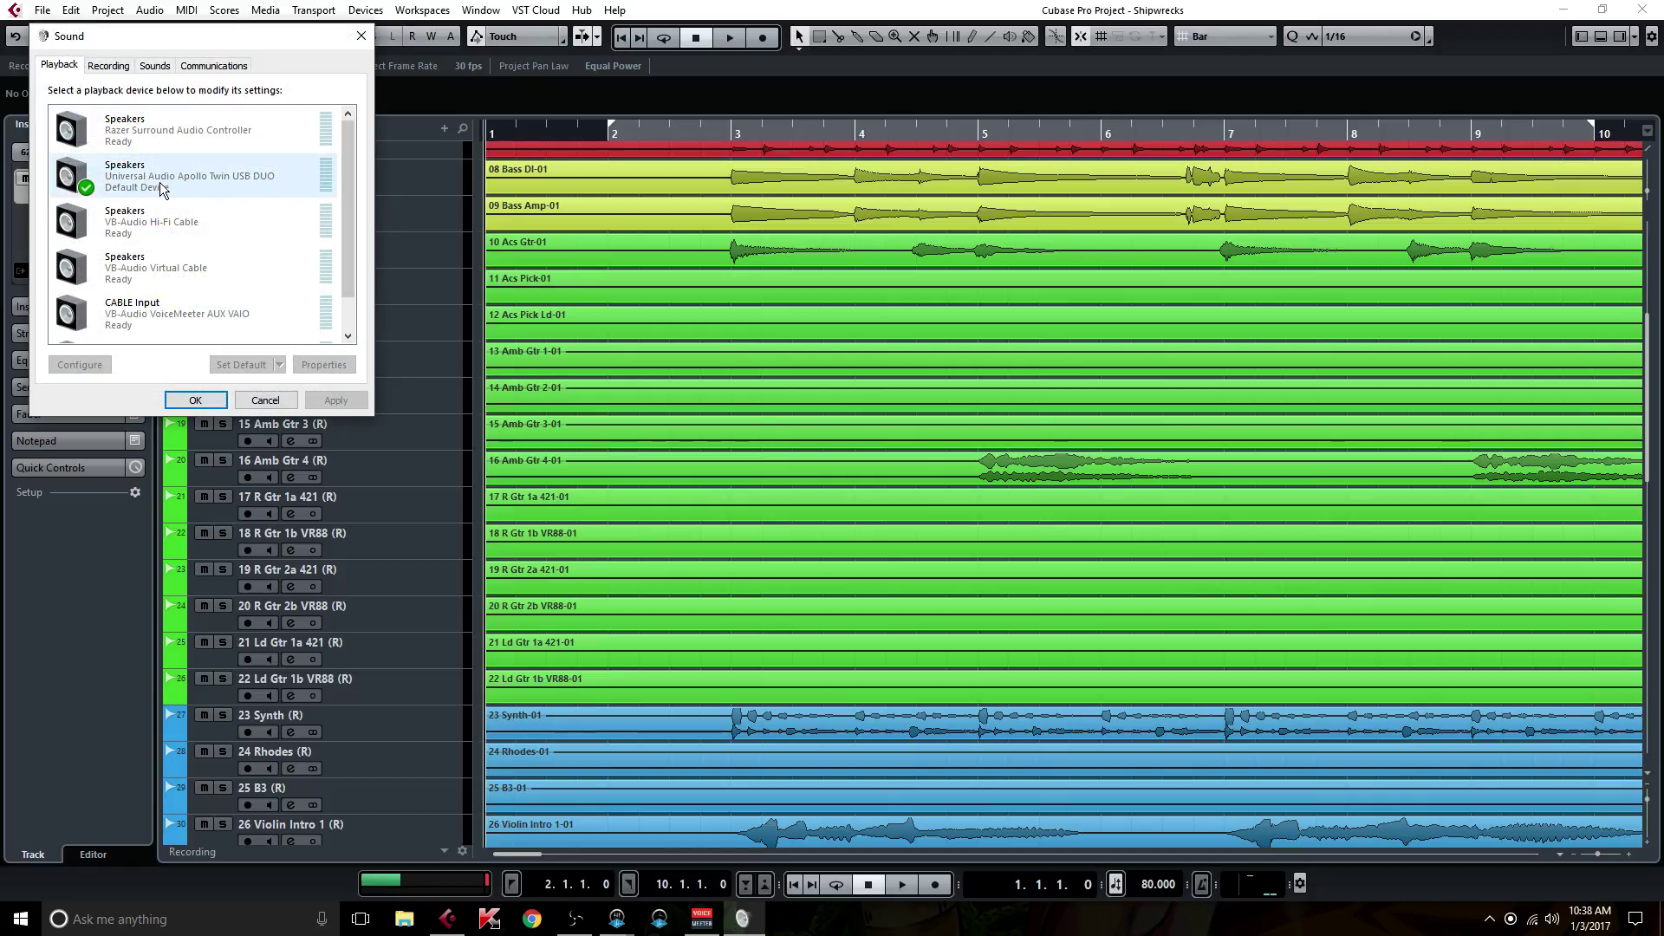
{"action": "left_click", "coordinate": [359, 38]}
{"action": "left_click", "coordinate": [702, 919]}
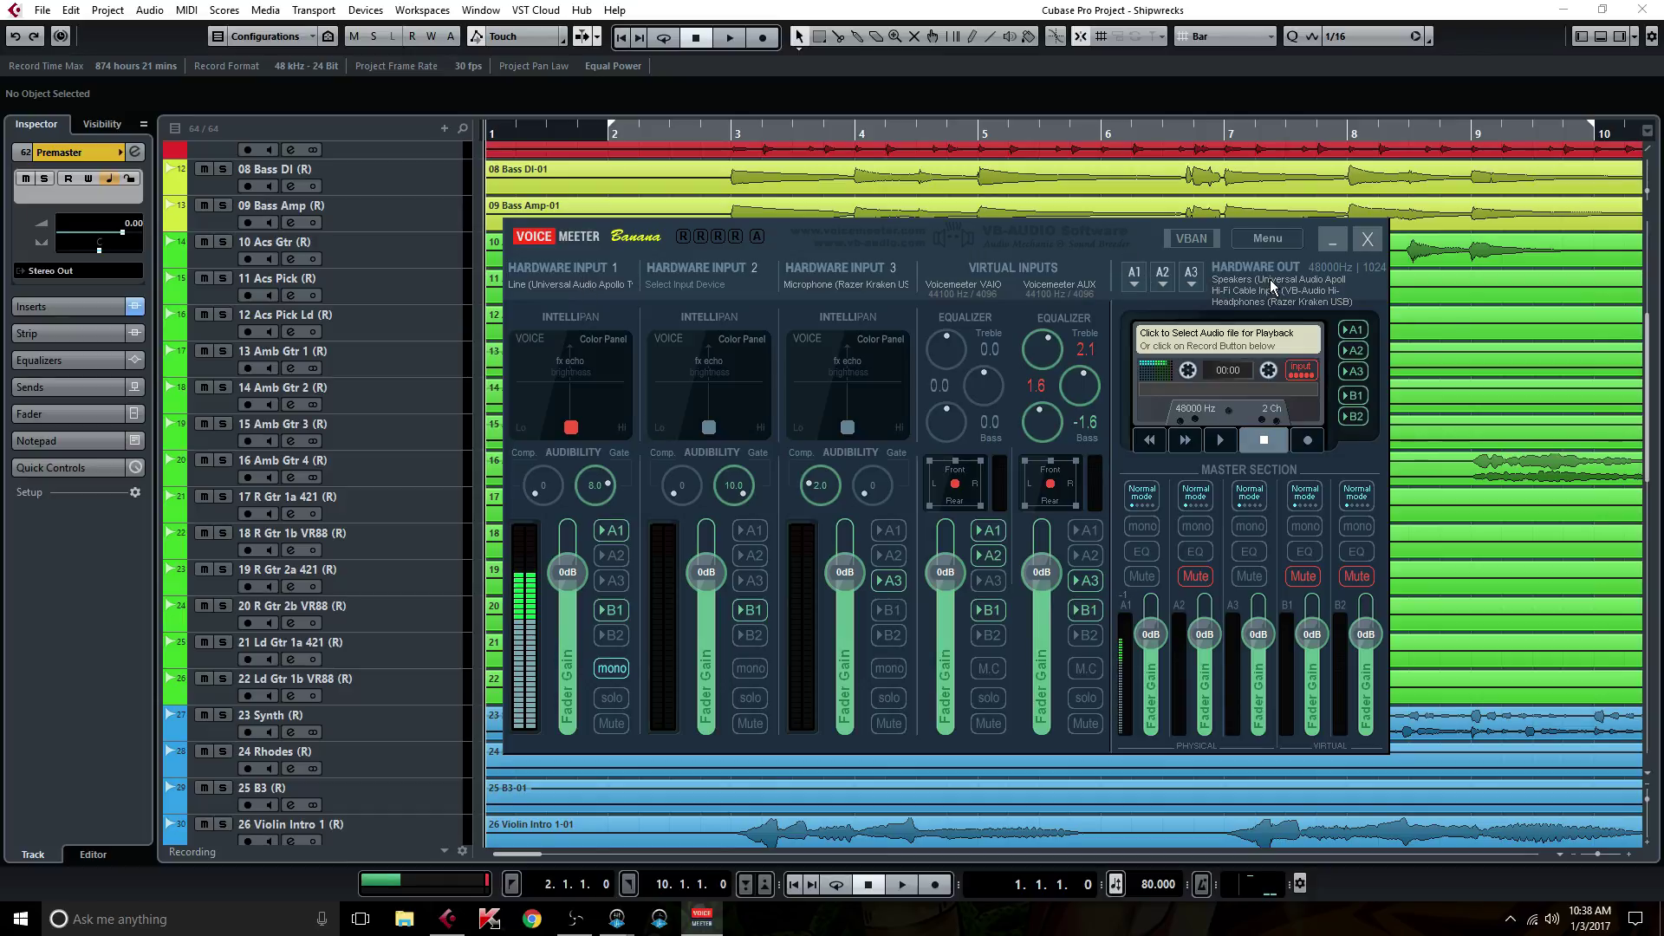
{"action": "left_click", "coordinate": [1332, 243]}
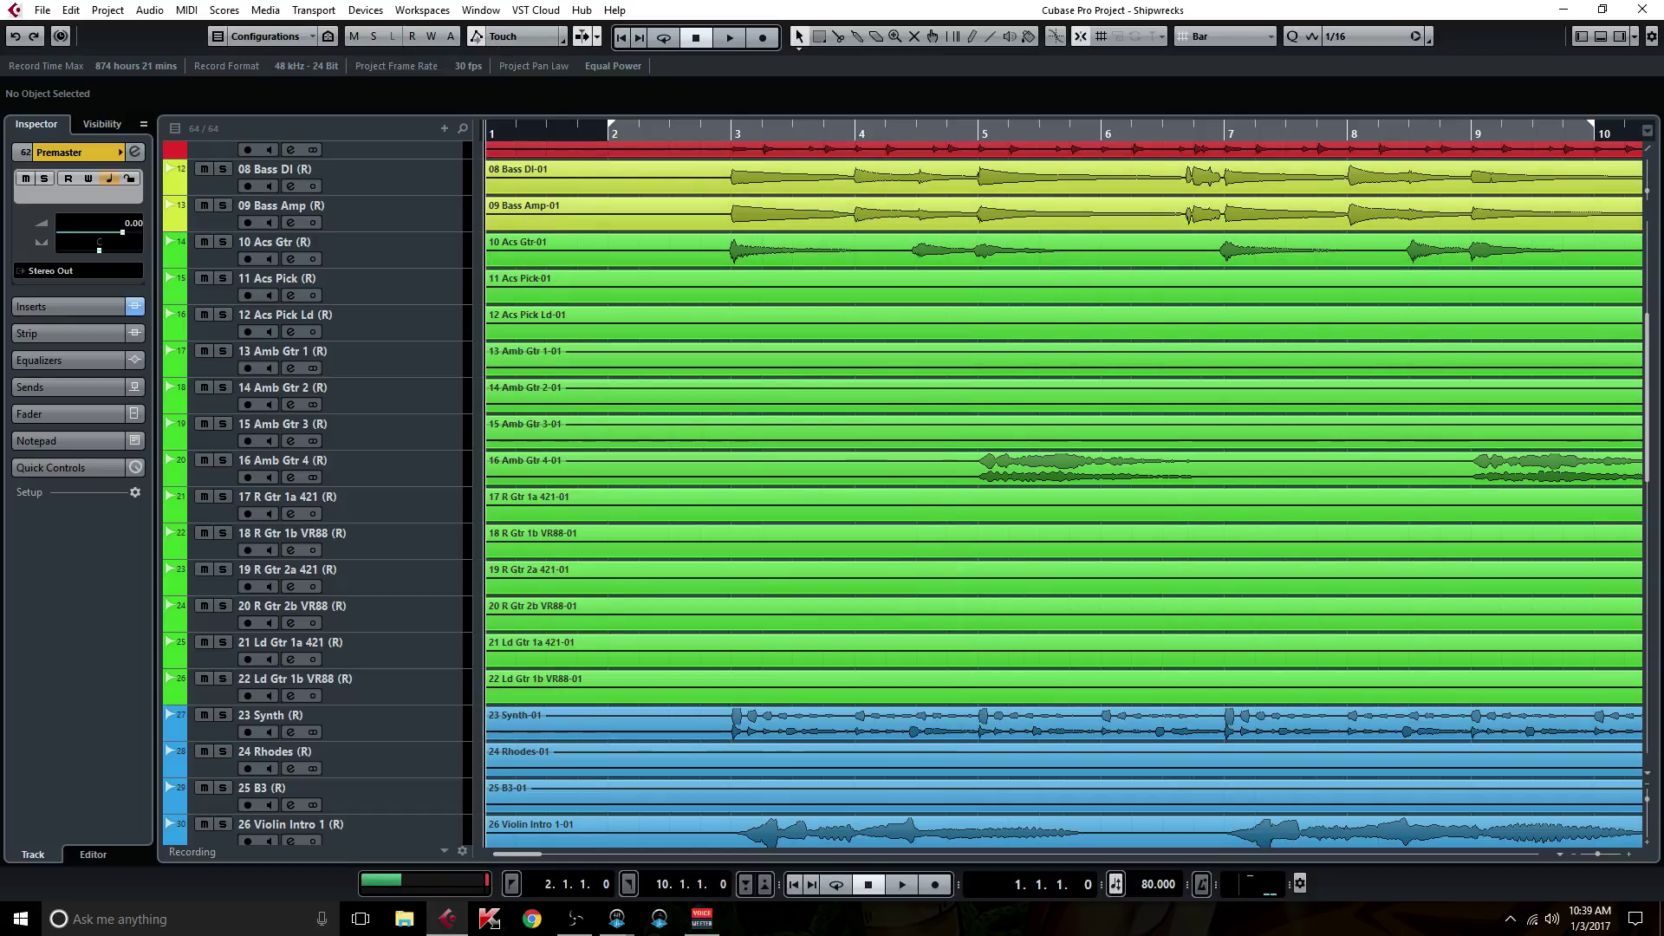
{"action": "left_click", "coordinate": [355, 12]}
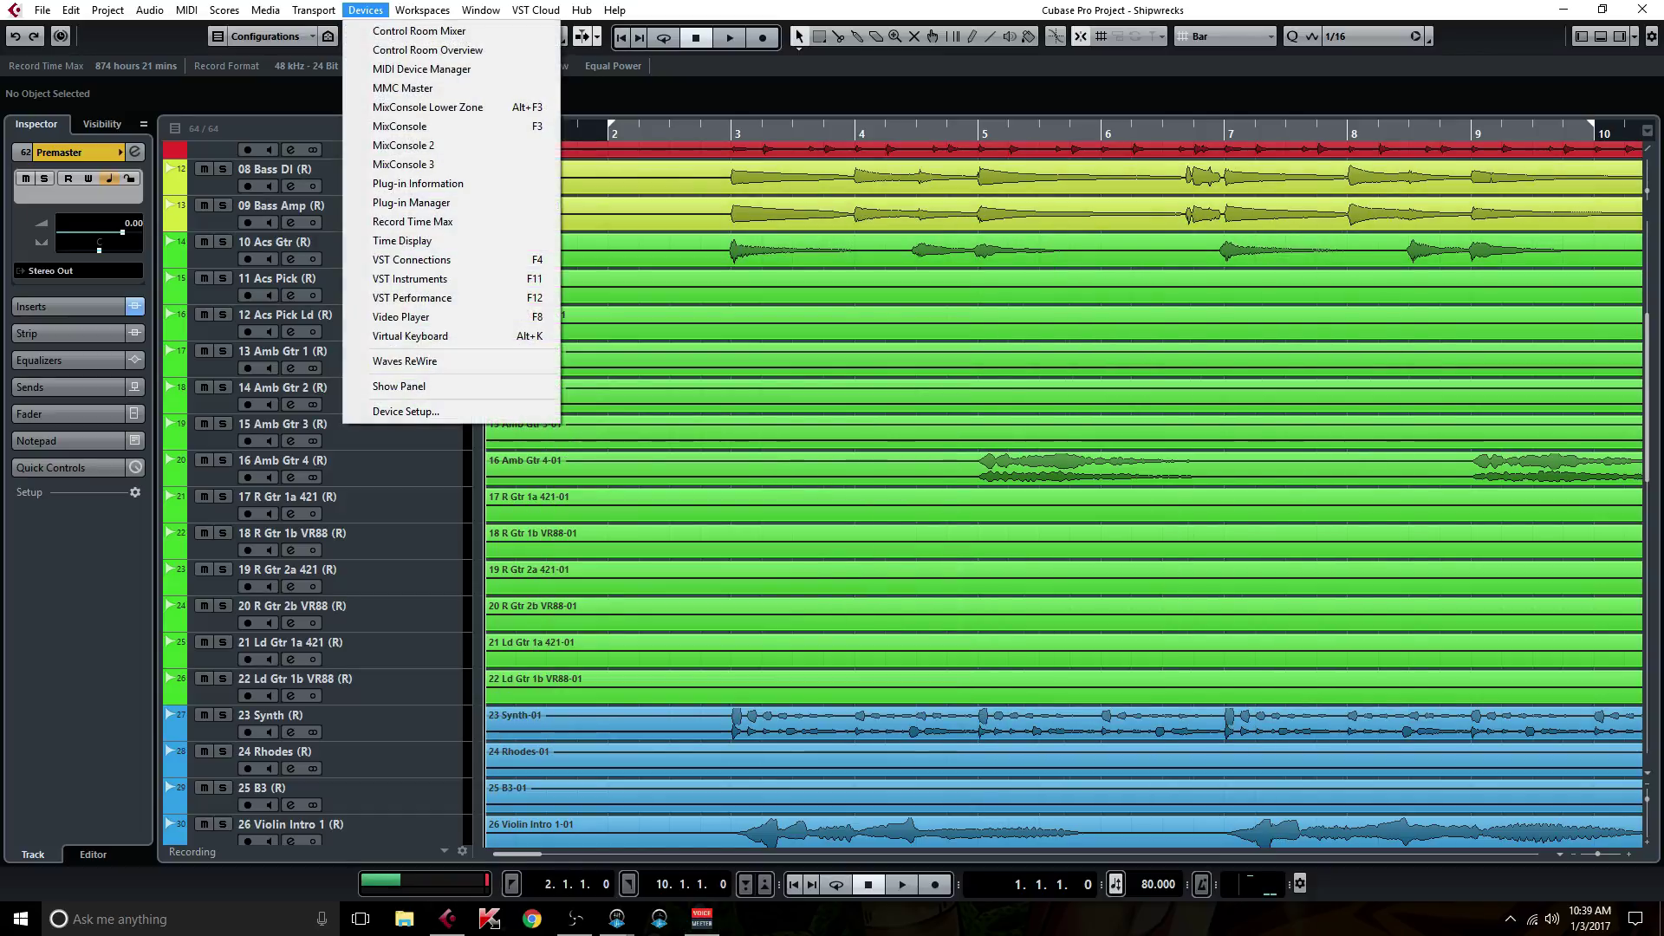
{"action": "left_click", "coordinate": [425, 411]}
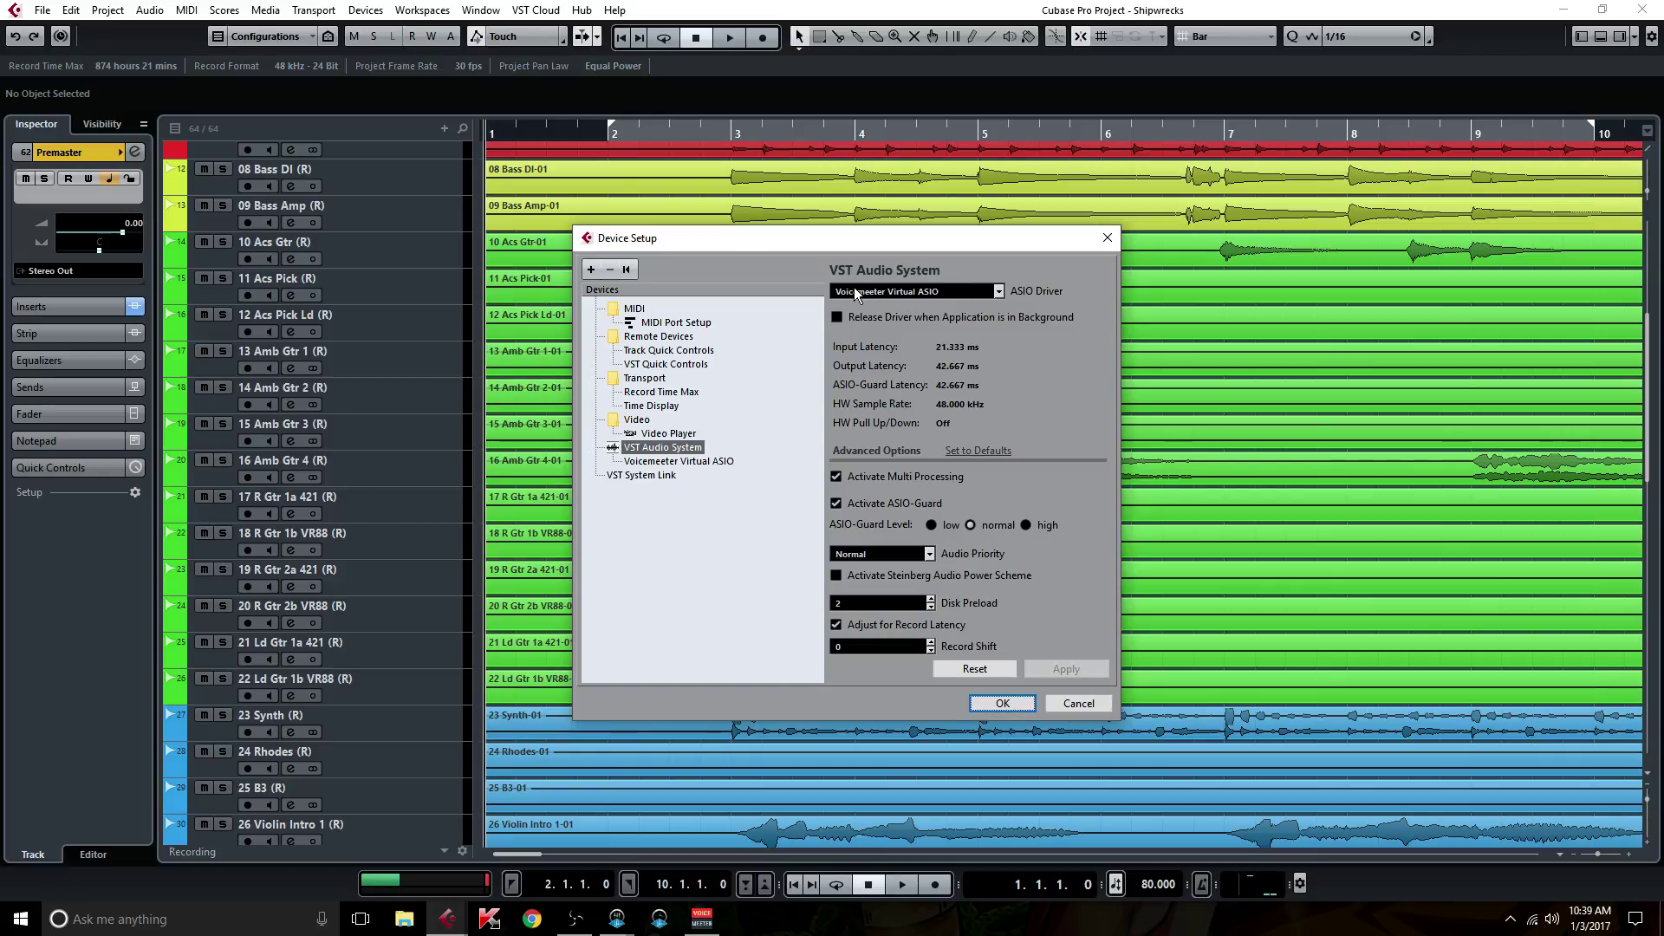
{"action": "left_click", "coordinate": [1101, 236]}
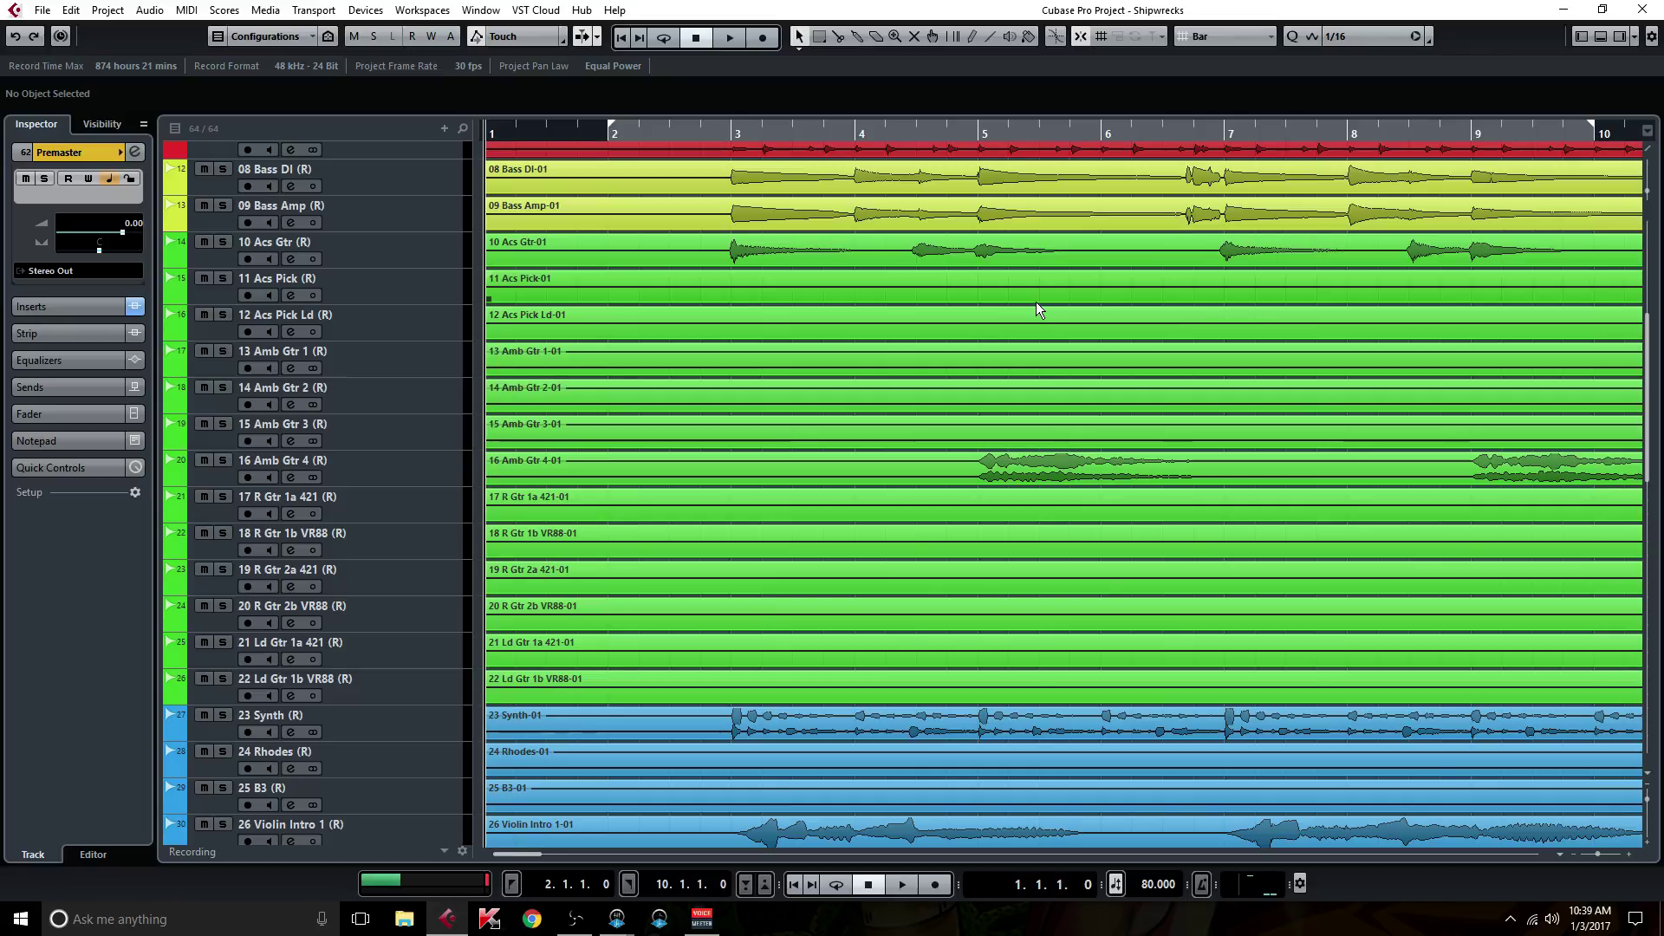
Bring UAD Console forward, shift the LA-2A window right and down, and open the speaker tray menu
{"action": "mouse_move", "coordinate": [616, 917]}
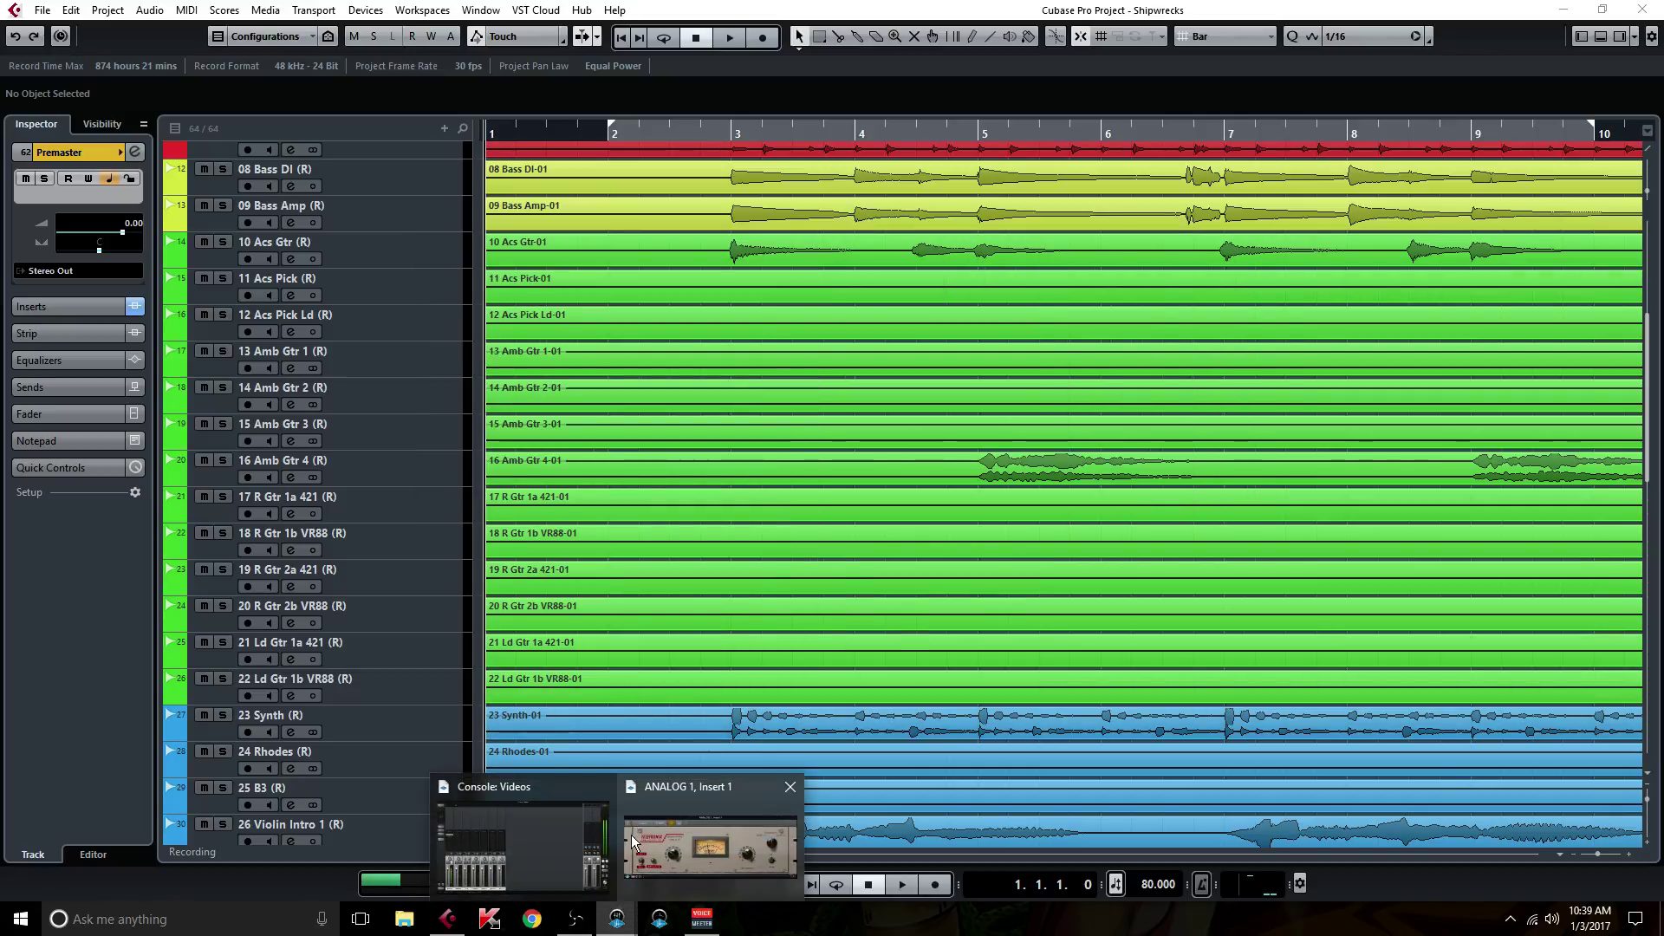
{"action": "left_click", "coordinate": [538, 835]}
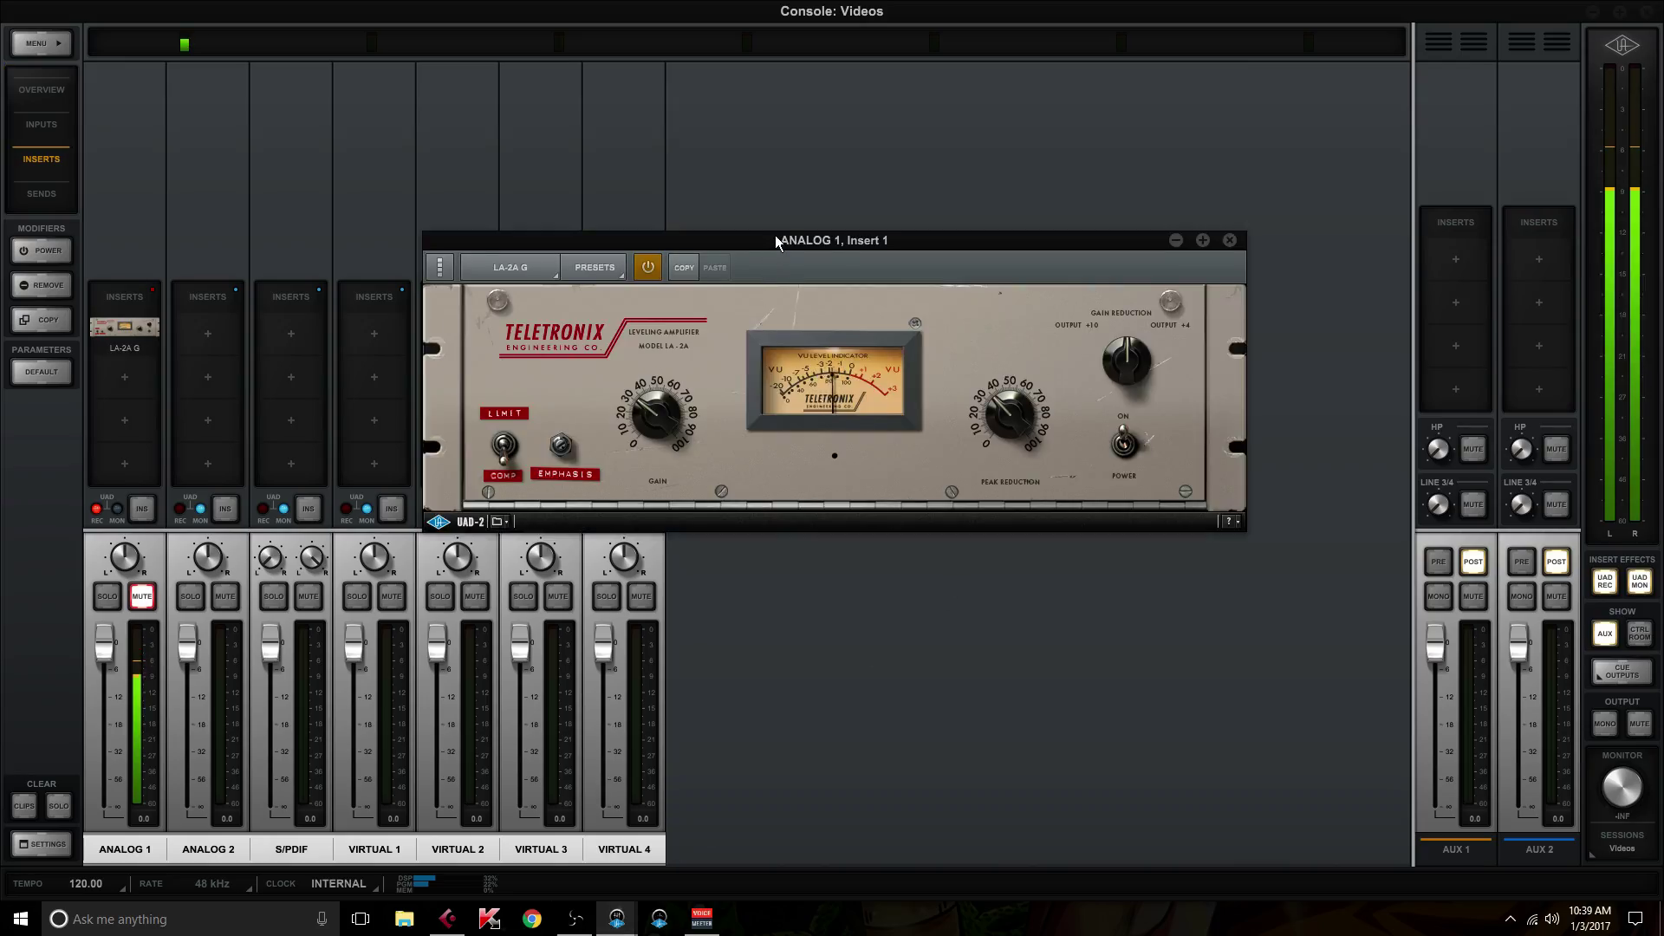
{"action": "left_click_drag", "start_coordinate": [775, 236], "coordinate": [861, 243]}
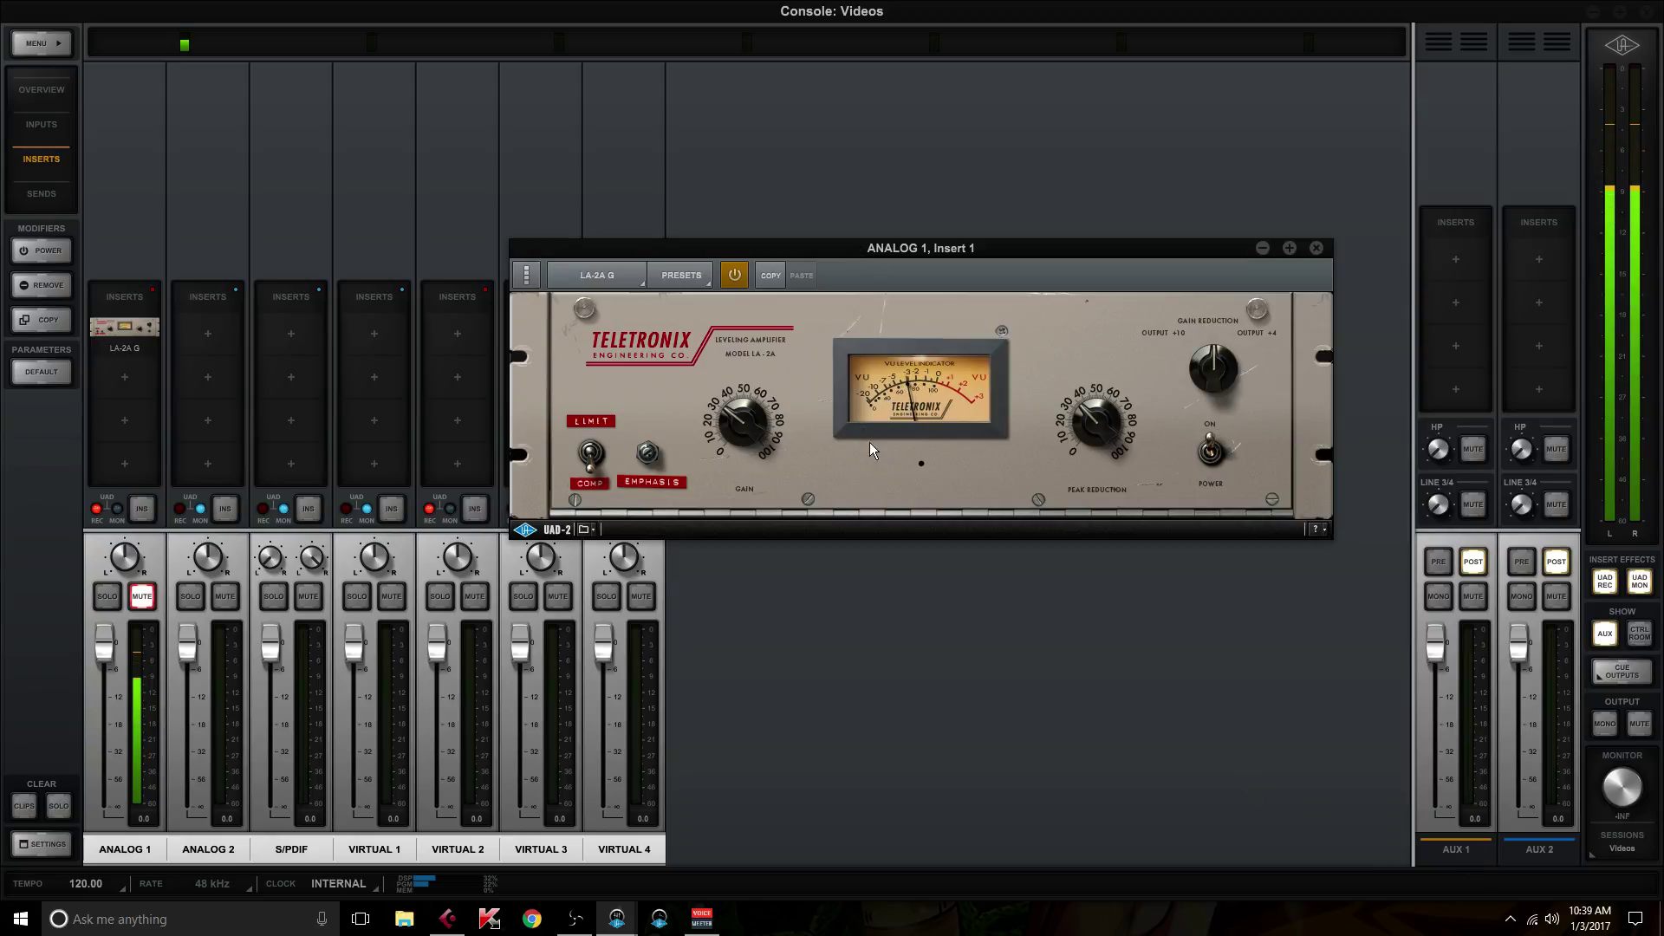
{"action": "left_click", "coordinate": [1556, 923]}
{"action": "right_click", "coordinate": [1554, 921]}
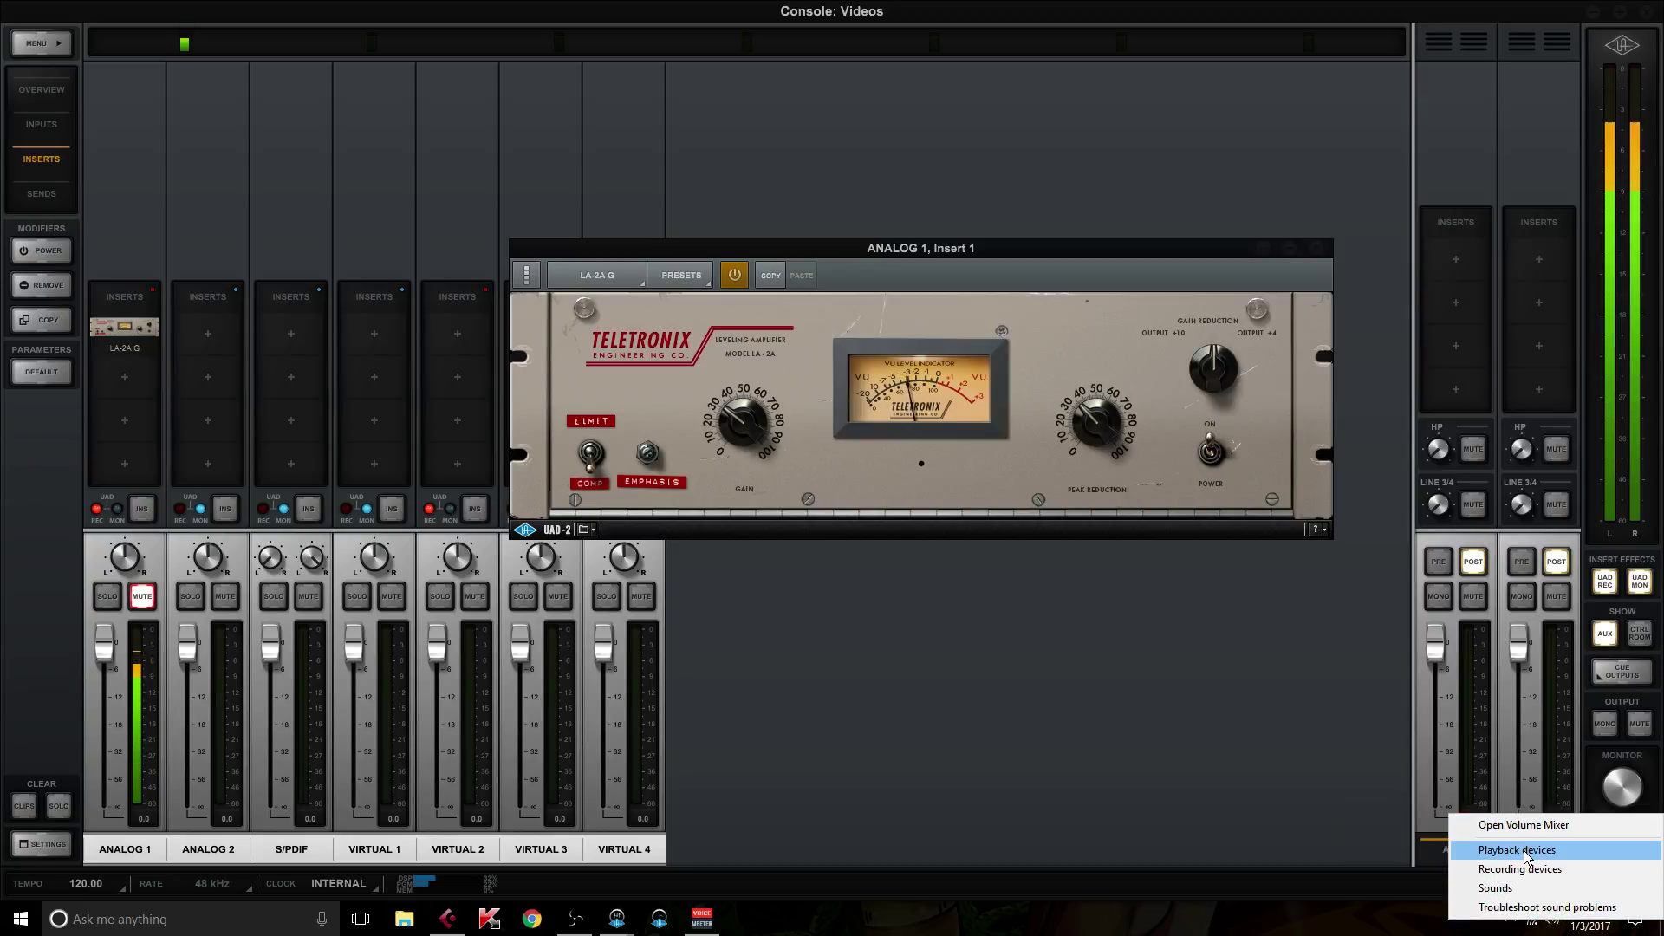
{"action": "left_click", "coordinate": [1524, 852]}
{"action": "scroll", "coordinate": [148, 260], "scroll_direction": "down", "scroll_amount": 2}
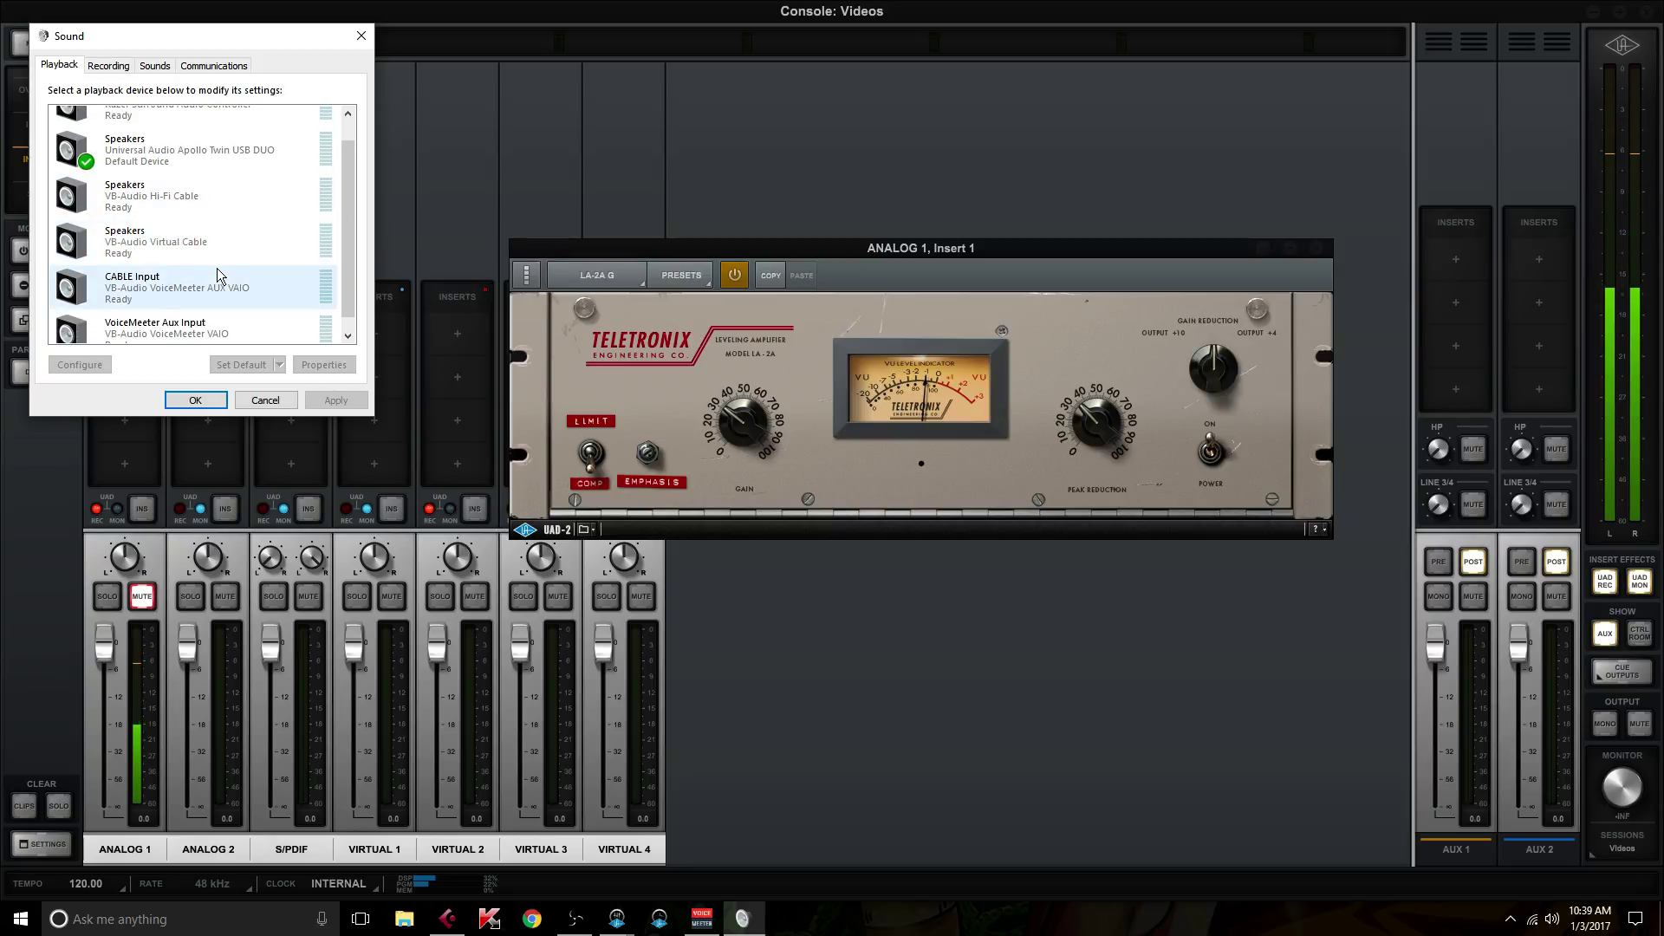
{"action": "scroll", "coordinate": [221, 286], "scroll_direction": "down", "scroll_amount": 1}
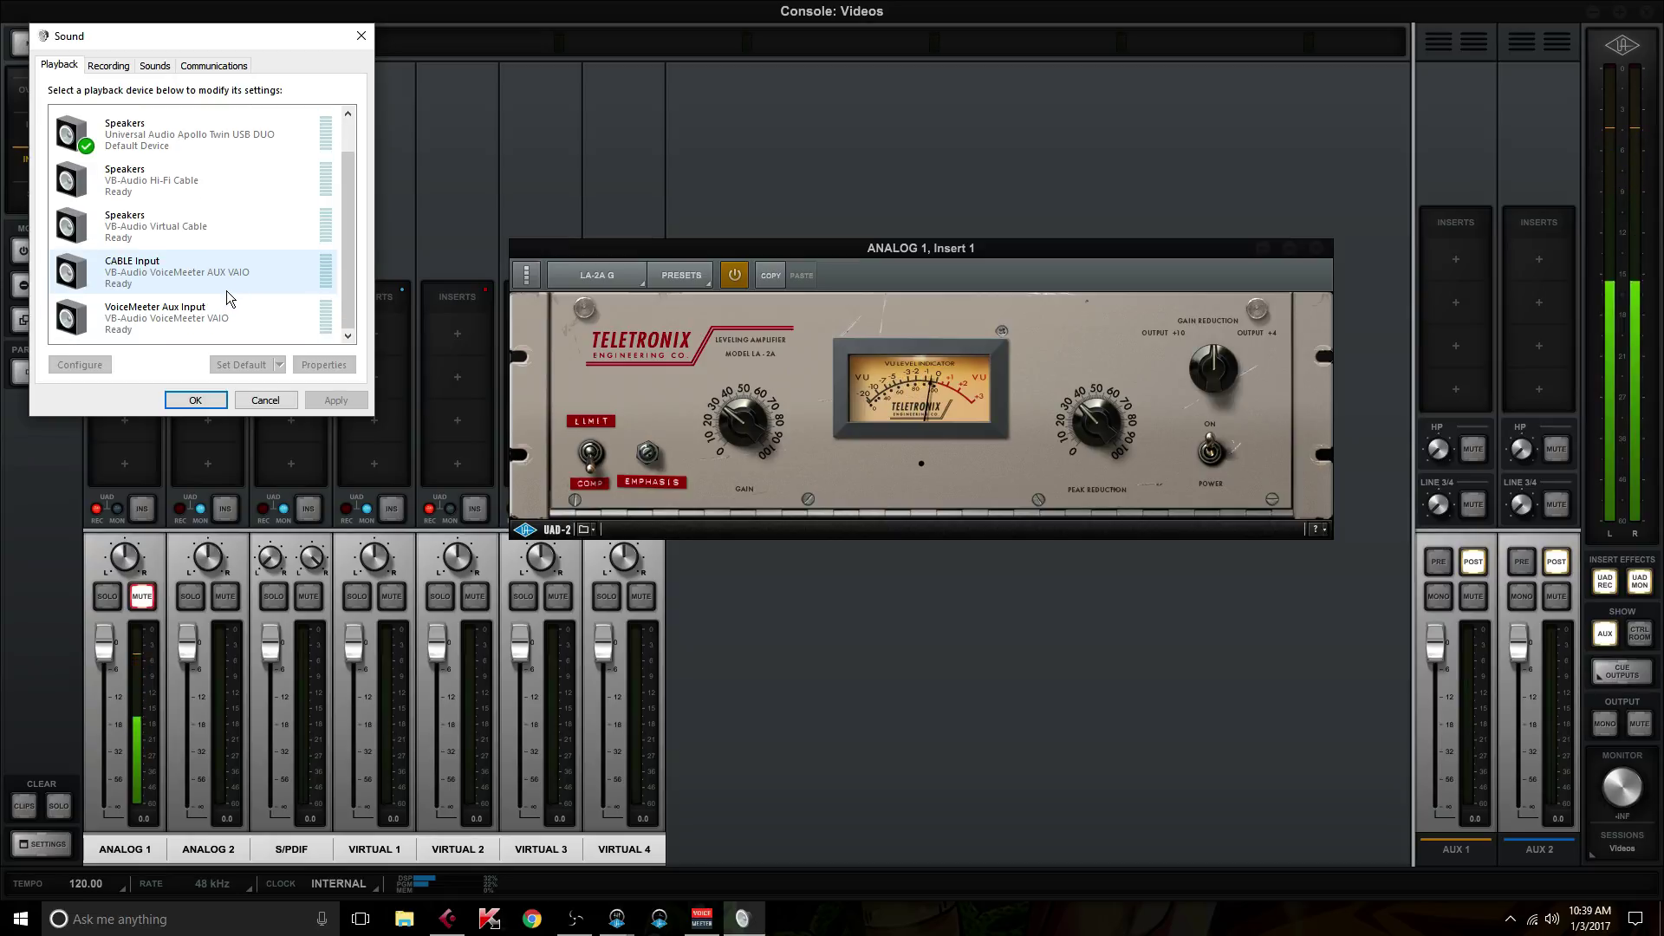
{"action": "scroll", "coordinate": [228, 298], "scroll_direction": "up", "scroll_amount": 1}
{"action": "scroll", "coordinate": [228, 298], "scroll_direction": "up", "scroll_amount": 1}
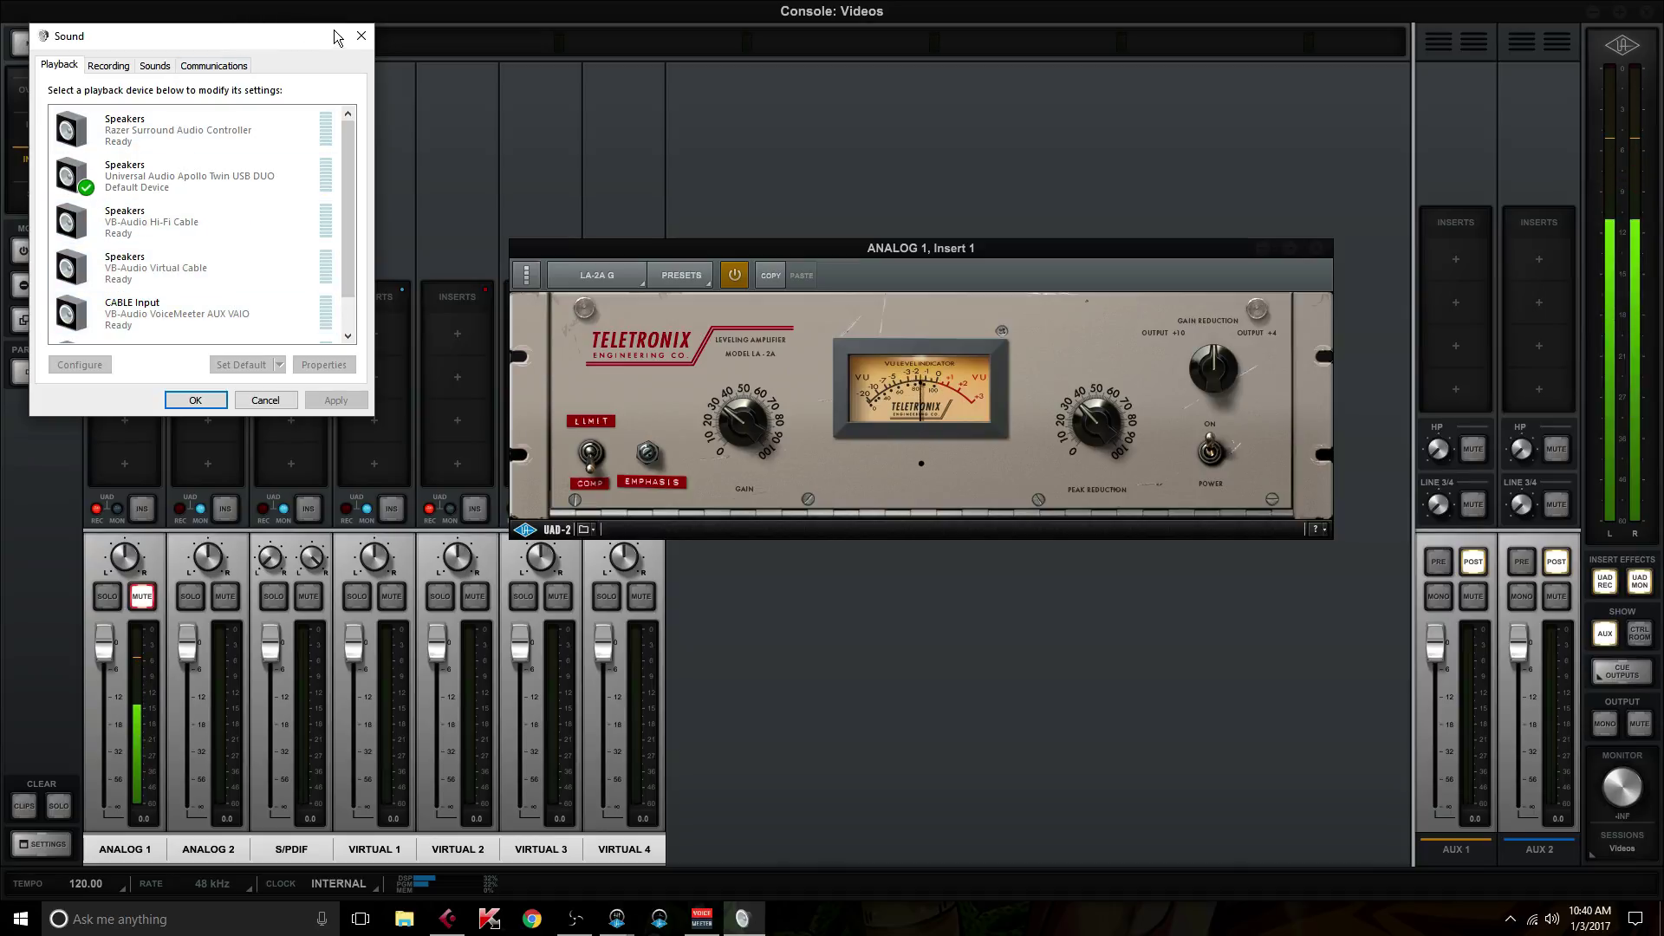
Close the Windows Sound settings and move the LA-2A window up and to the right
{"action": "left_click", "coordinate": [361, 38]}
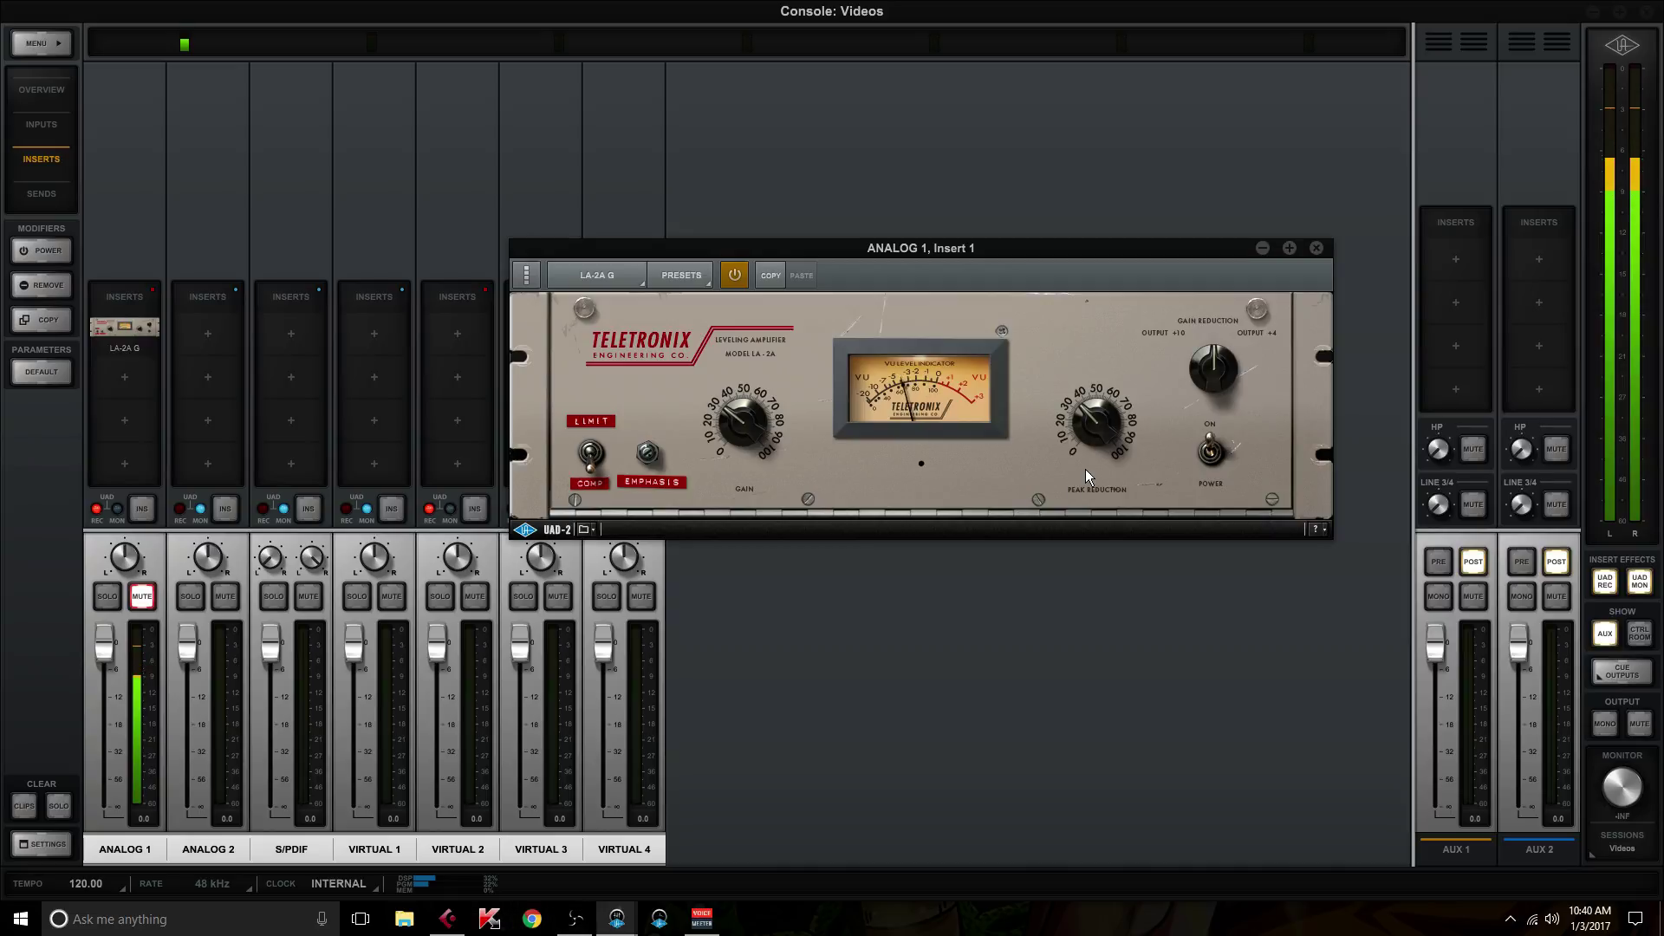
{"action": "left_click_drag", "start_coordinate": [982, 255], "coordinate": [1078, 208]}
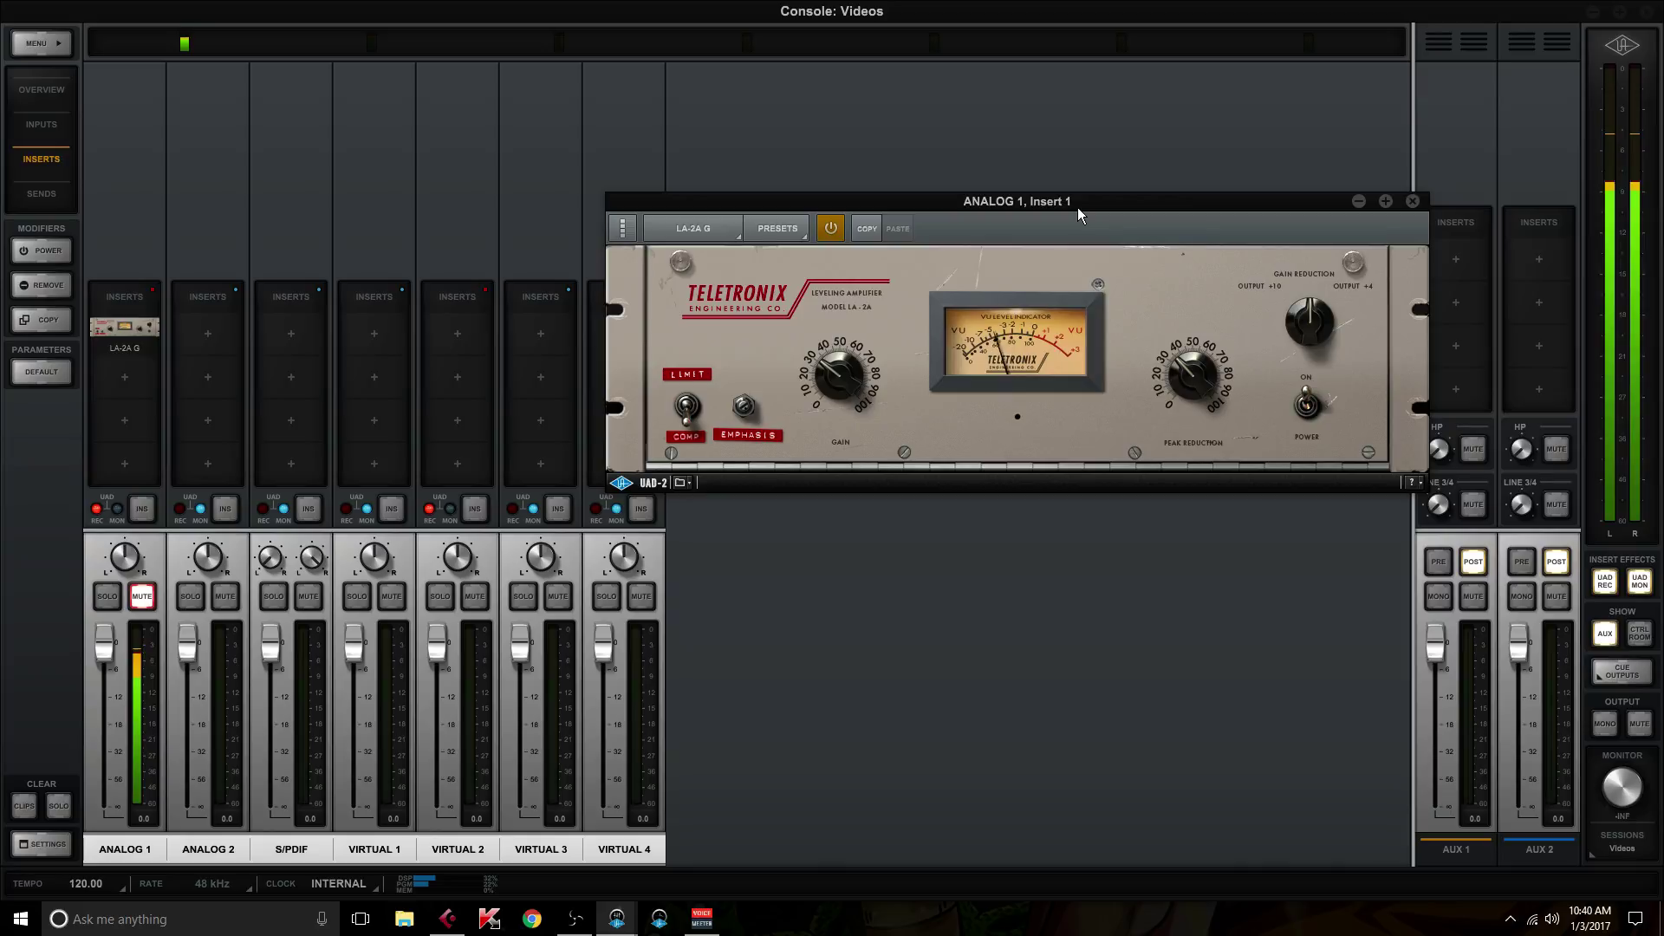